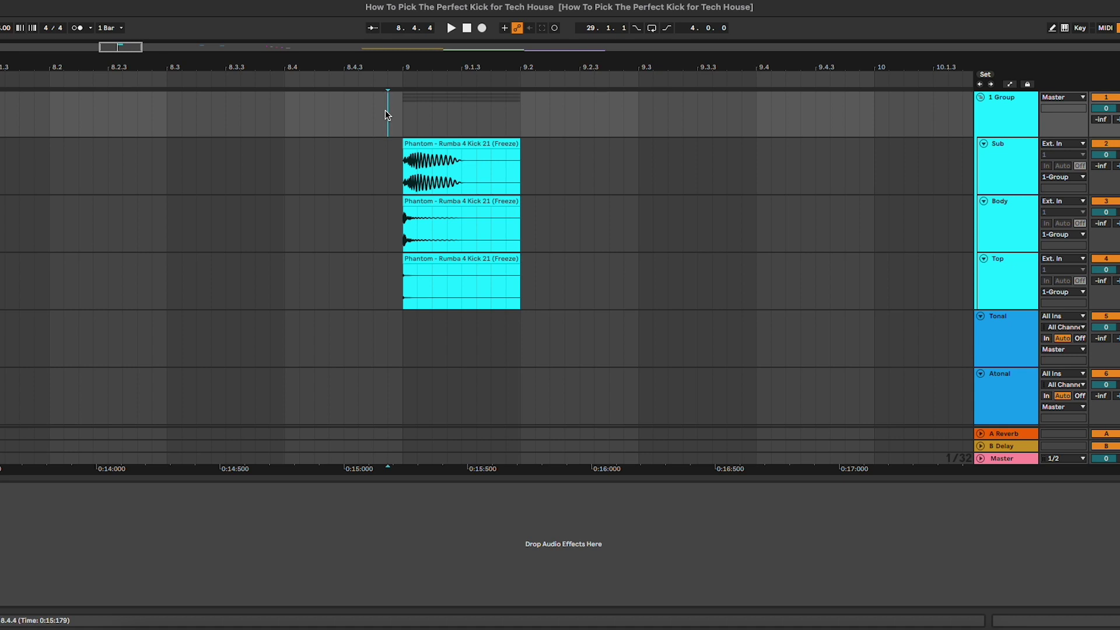
Play the whole layered kick group from just before bar 9
scroll(386, 113, "left", 2)
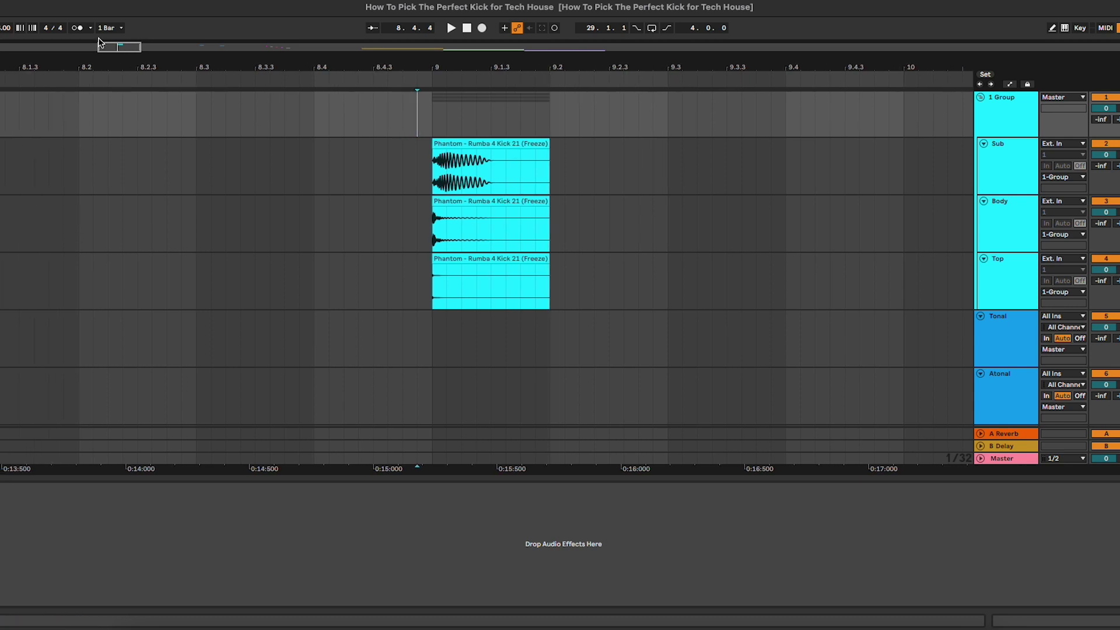
left_click_drag(112, 47, 136, 61)
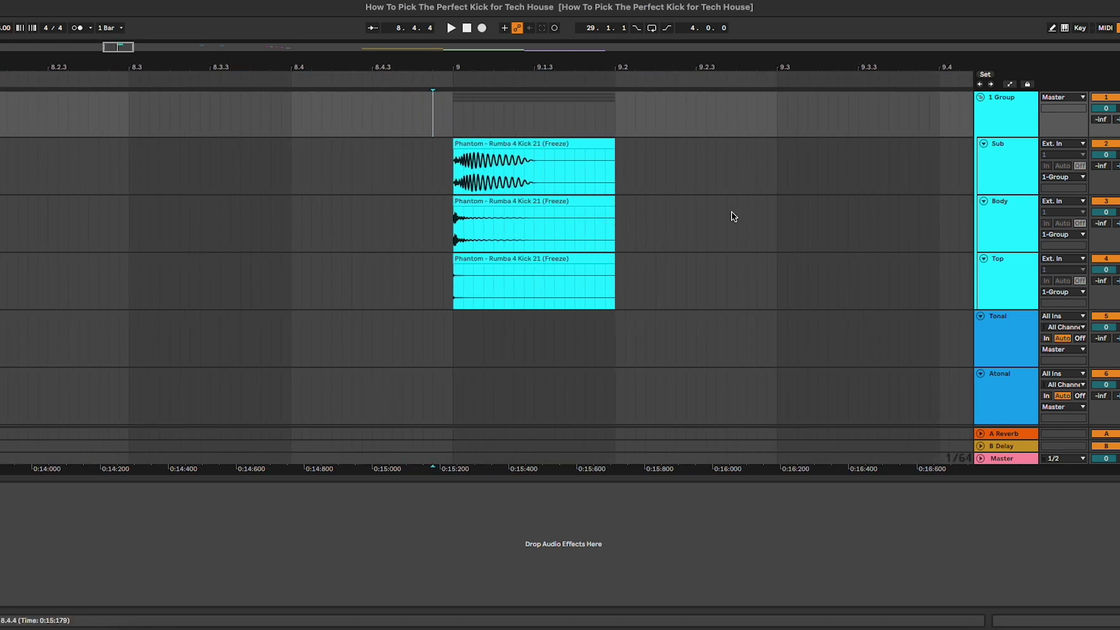
scroll(734, 216, "right", 1)
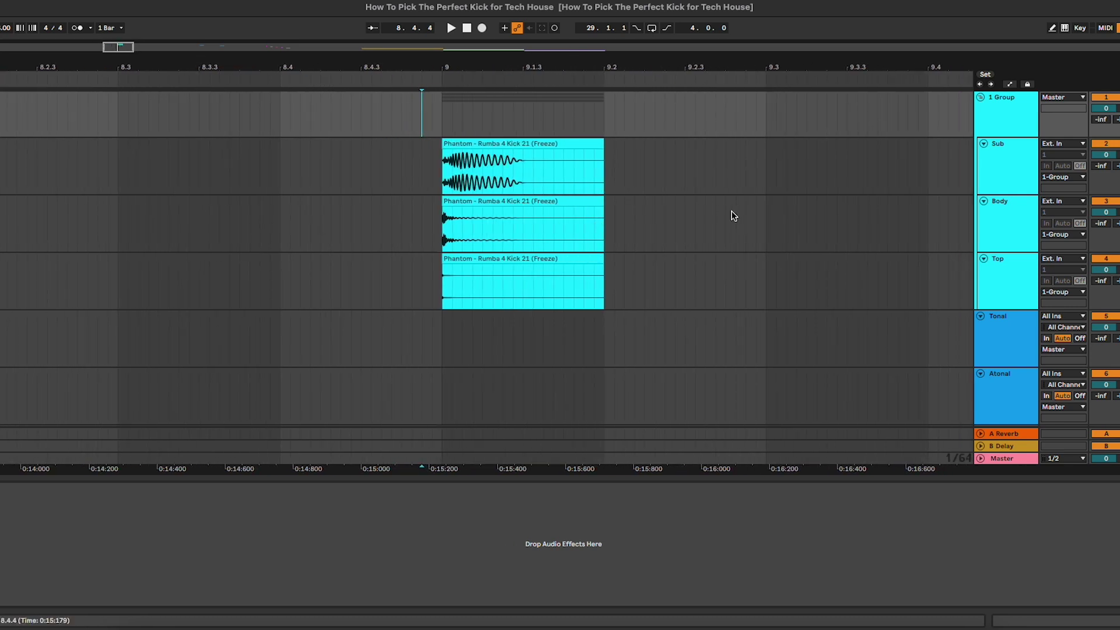
left_click(997, 217)
left_click(1002, 173)
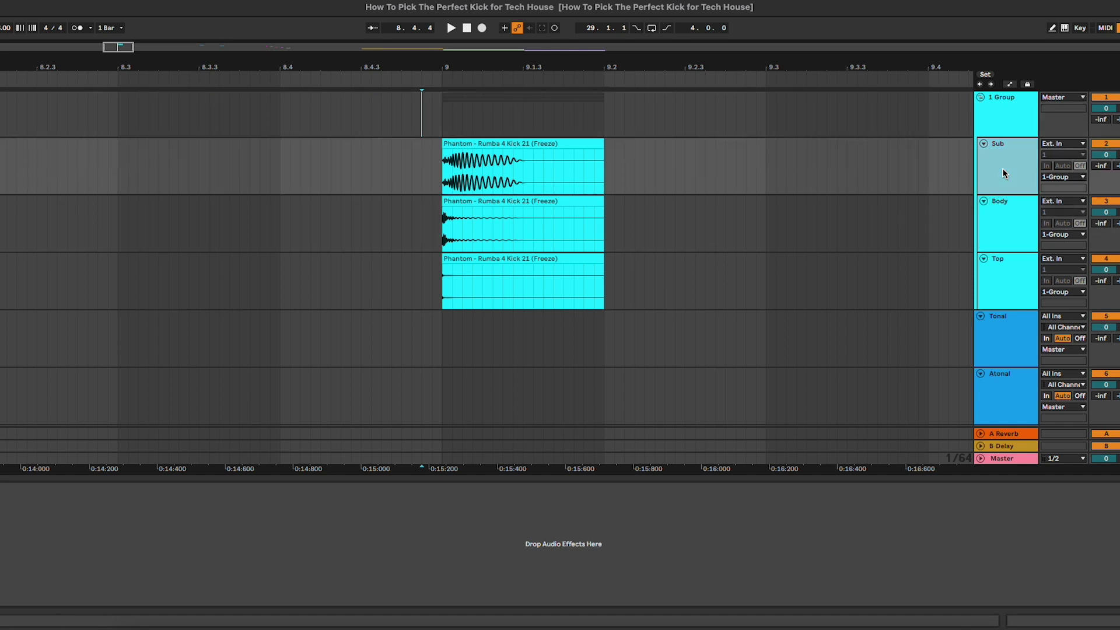
left_click(1004, 262)
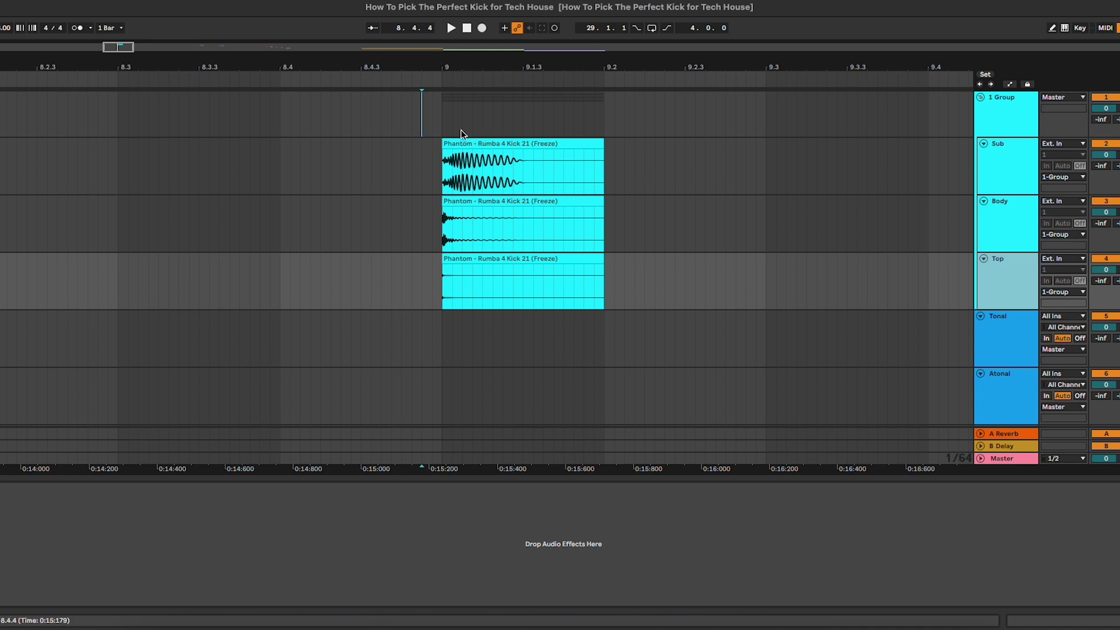
left_click(422, 107)
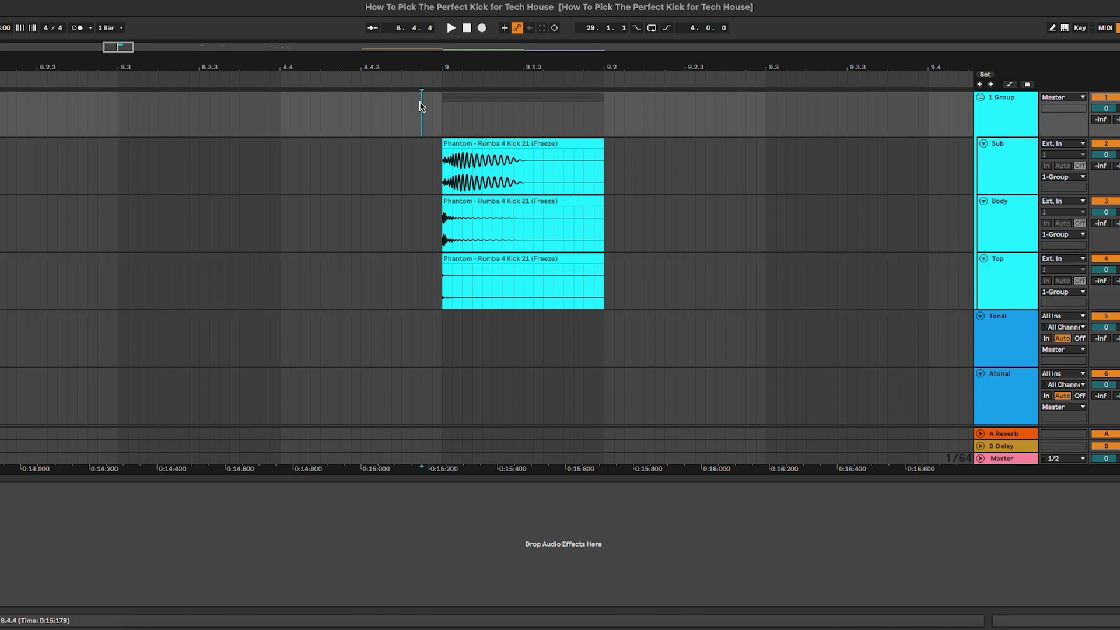
key("space")
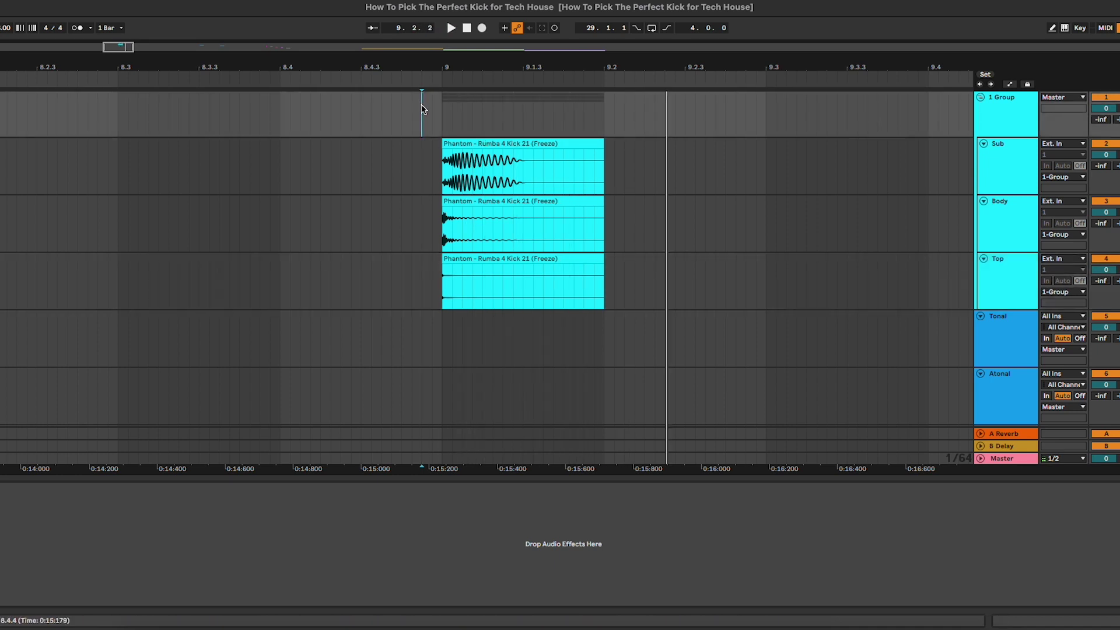
Solo the Top layer and play its kick clip at bar 9
left_click(1020, 264)
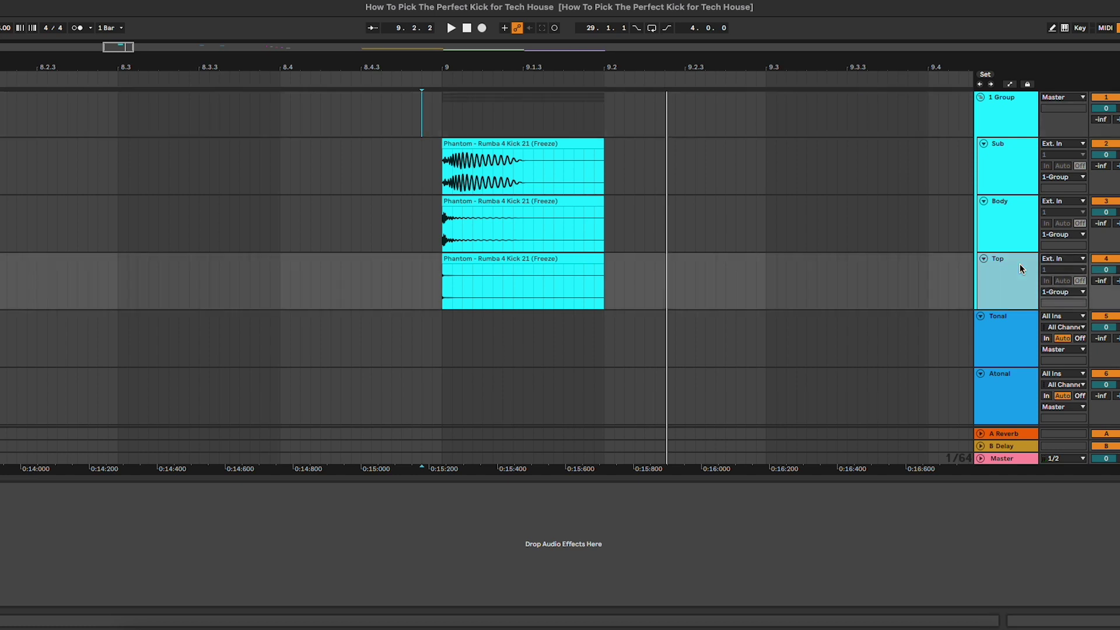
left_click(1007, 177)
left_click(1007, 282)
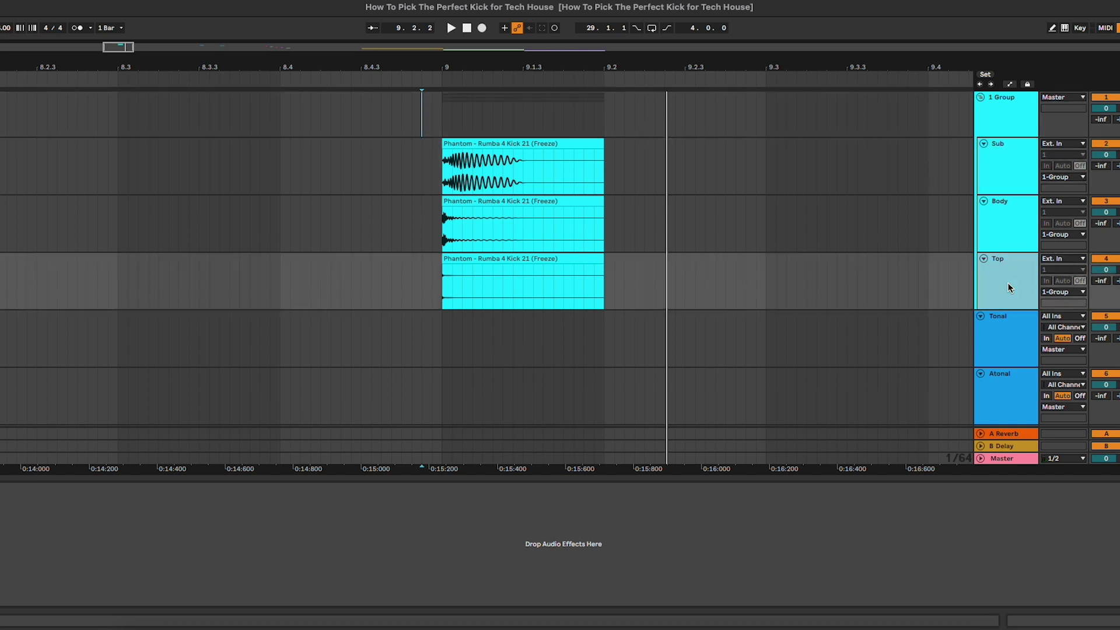
left_click(549, 262)
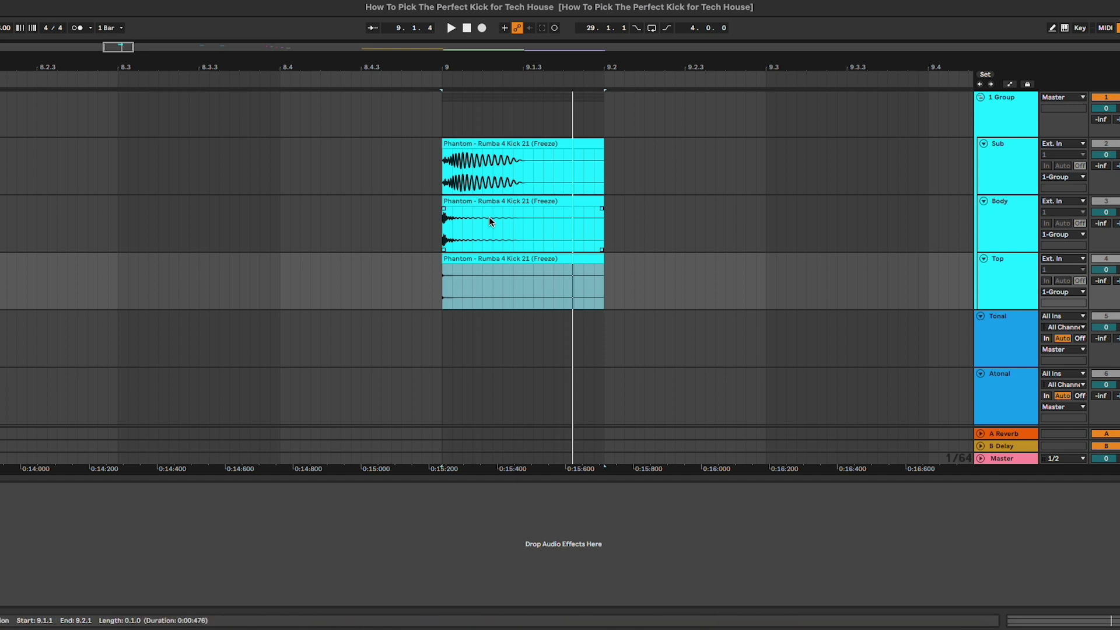
Audition the Body layer and the Sub layer of the kick one at a time from just before bar 9
left_click(444, 174)
left_click(440, 217)
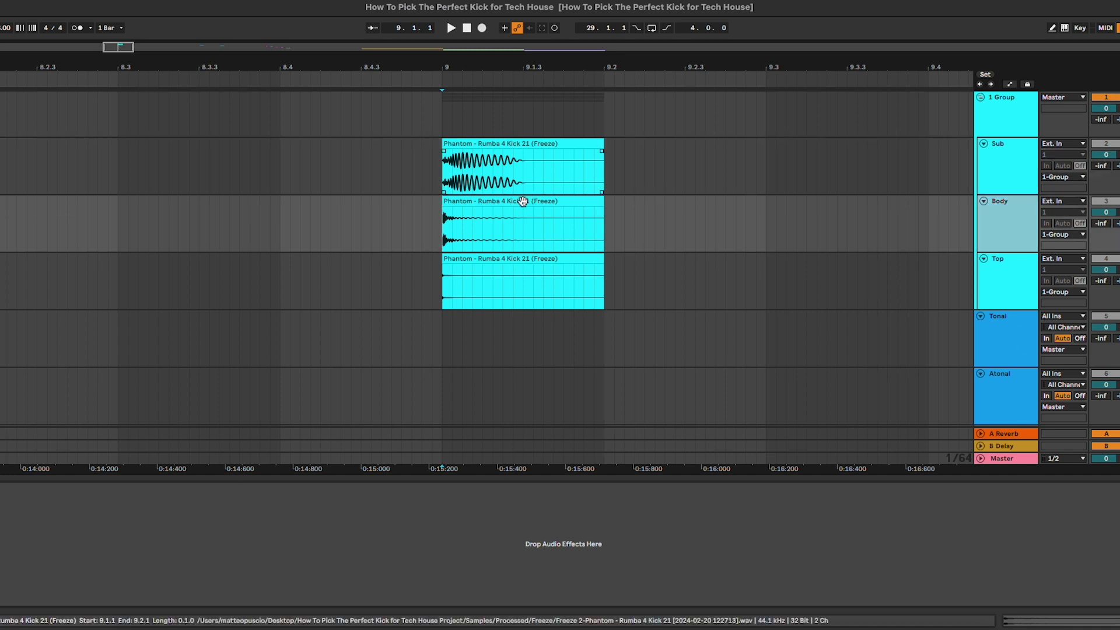
left_click(433, 222)
key("space")
key("space")
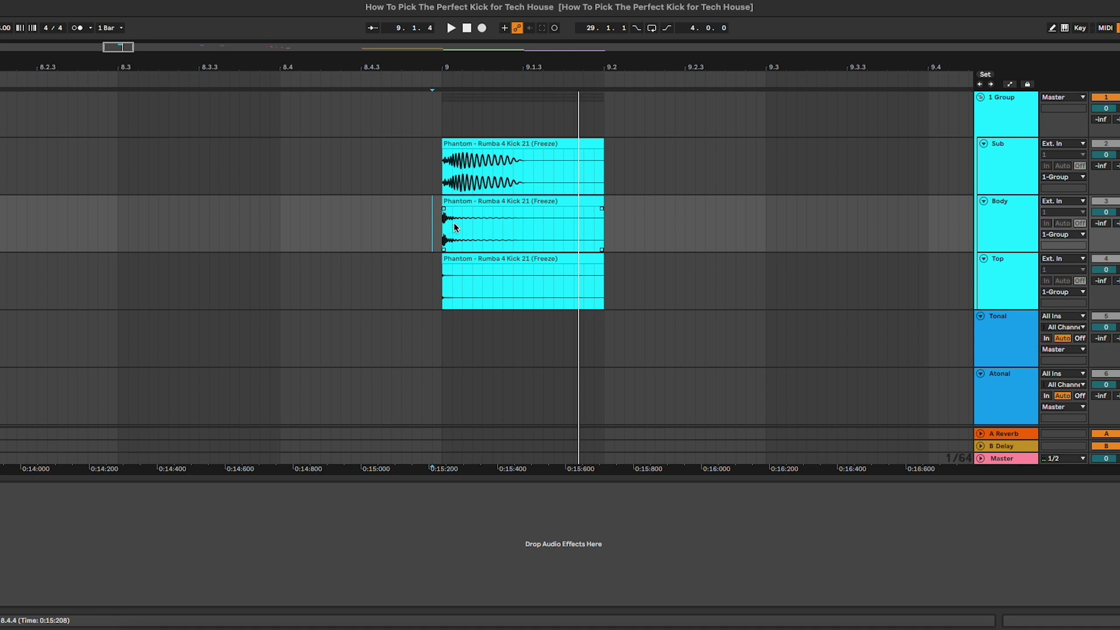
left_click(430, 166)
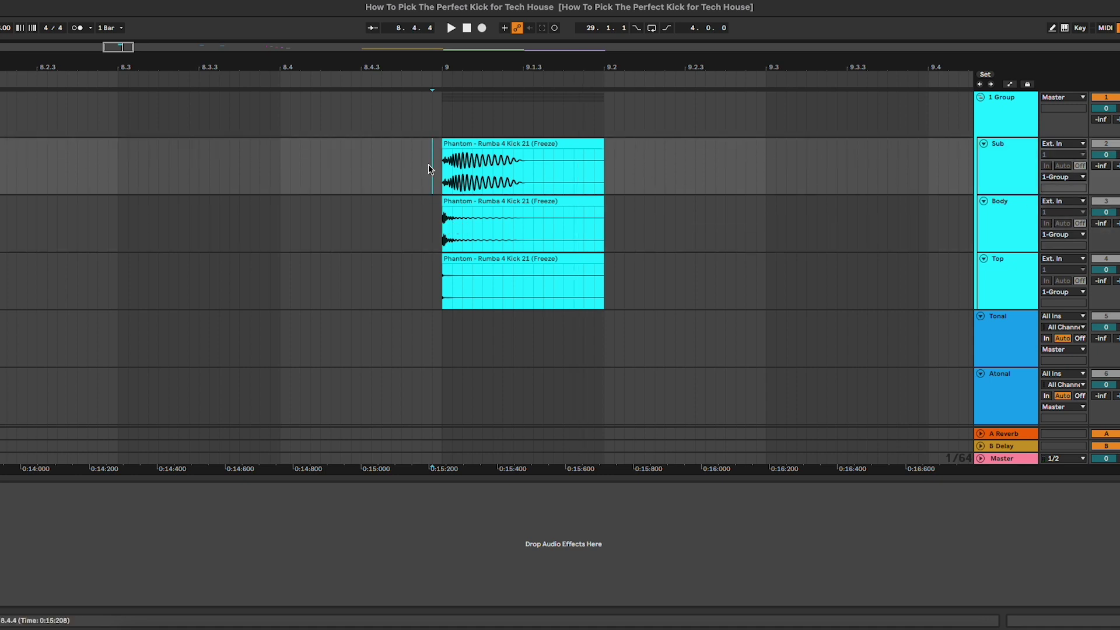
key("space")
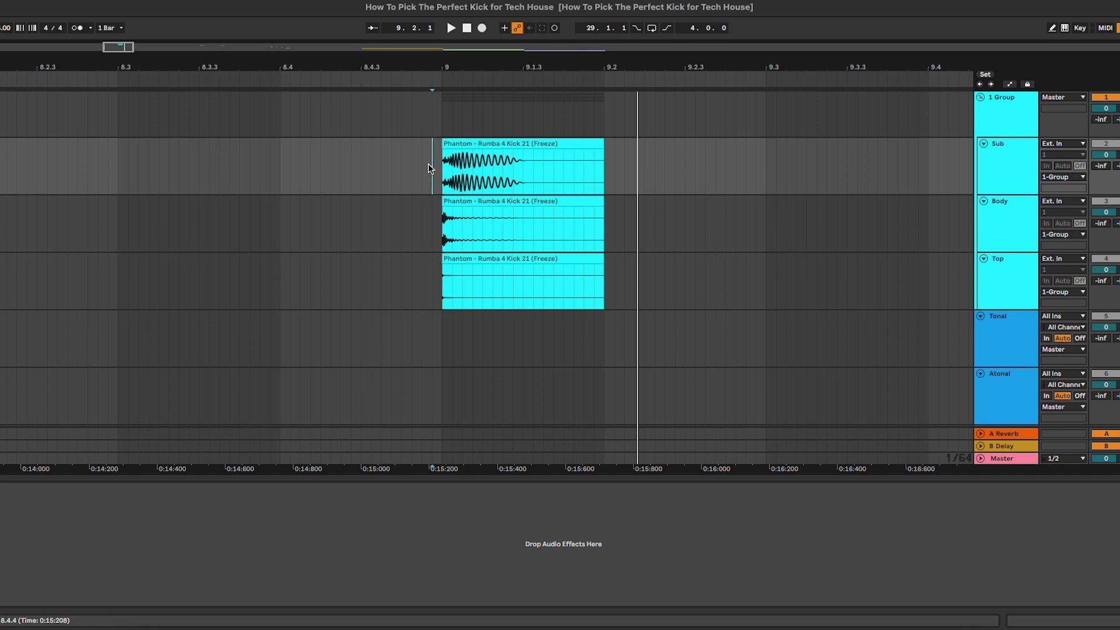
Solo the kick group and play all three layers together from just before bar 9
left_click(1006, 119)
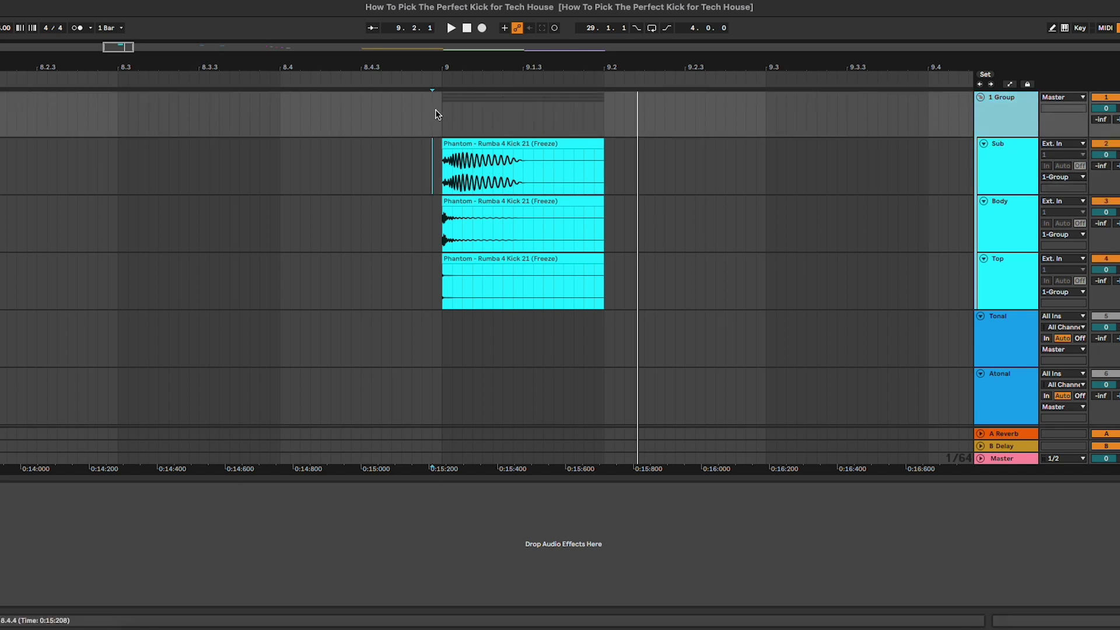
left_click(435, 112)
key("space")
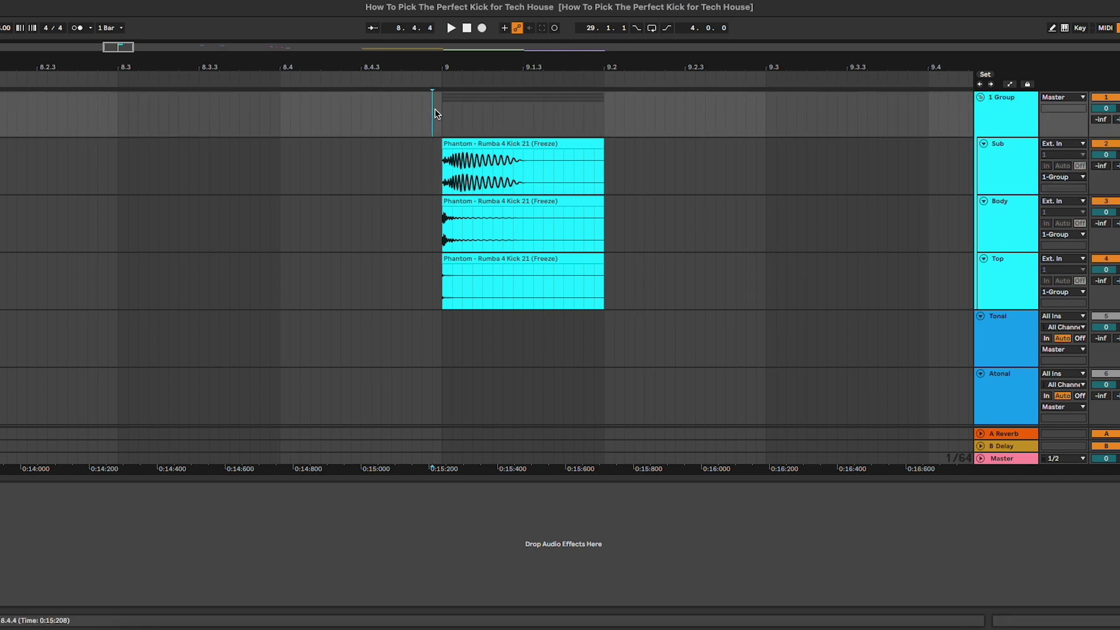
Locate the Tonal and Atonal clips at bars 13 and 14 and select the Tonal track
scroll(839, 237, "down", 2)
scroll(839, 237, "right", 4)
left_click(835, 236)
scroll(837, 236, "right", 10)
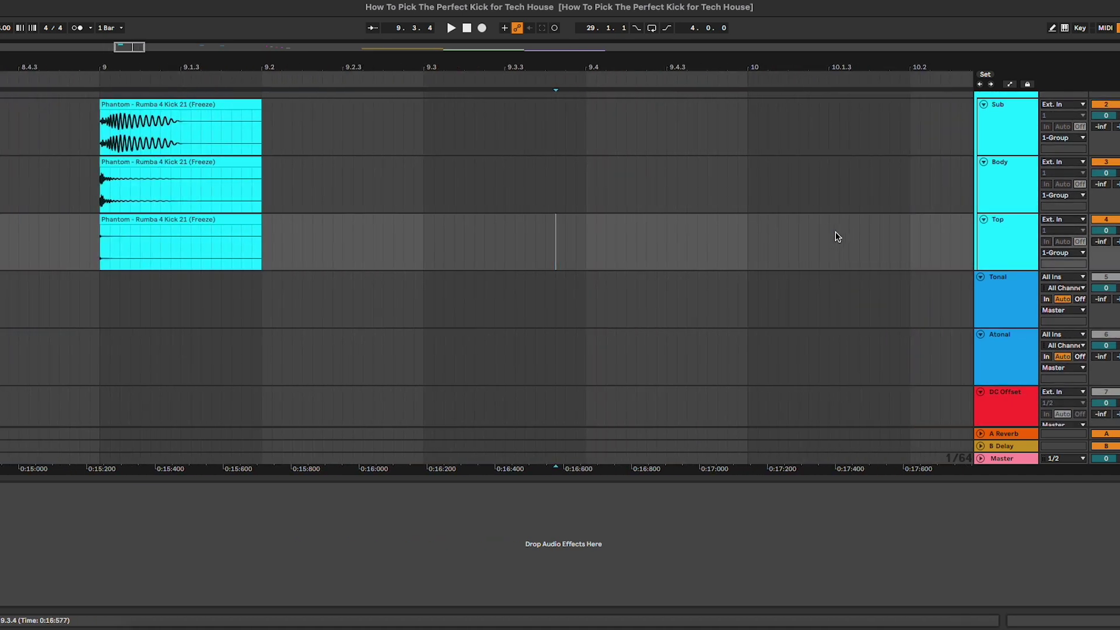
left_click(204, 46)
scroll(705, 270, "right", 2)
left_click(737, 280)
scroll(738, 282, "down", 3)
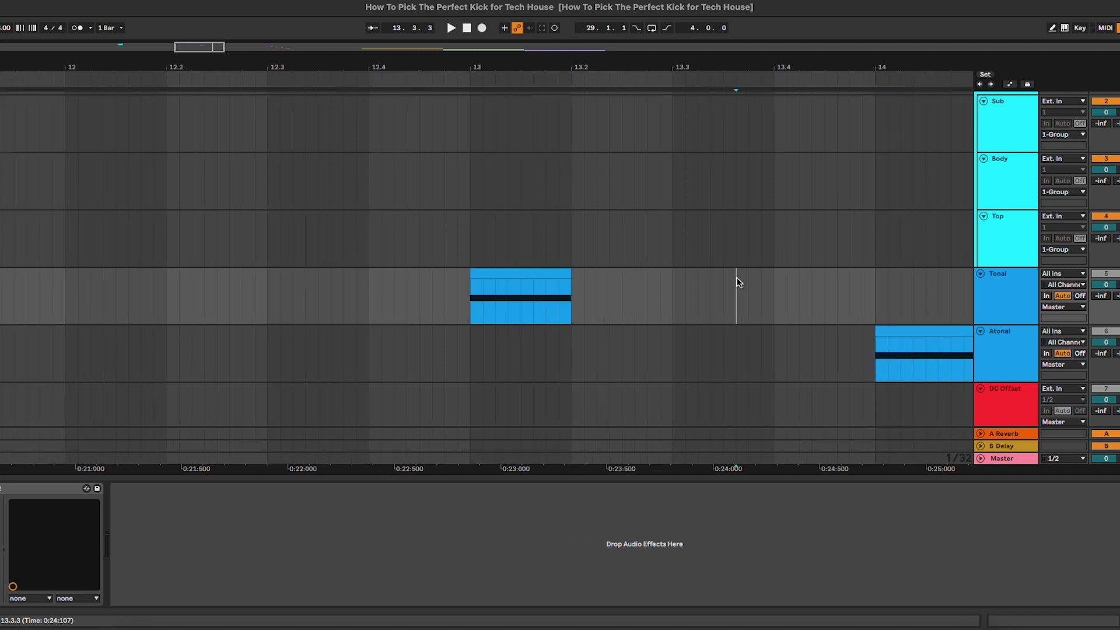
scroll(738, 281, "right", 3)
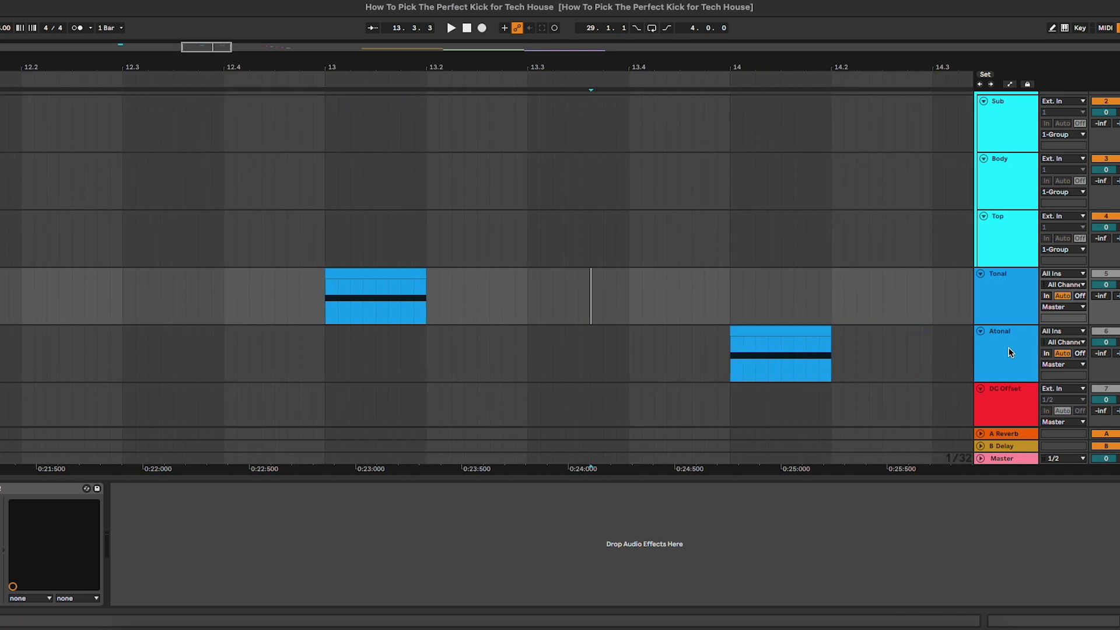
left_click(1007, 294)
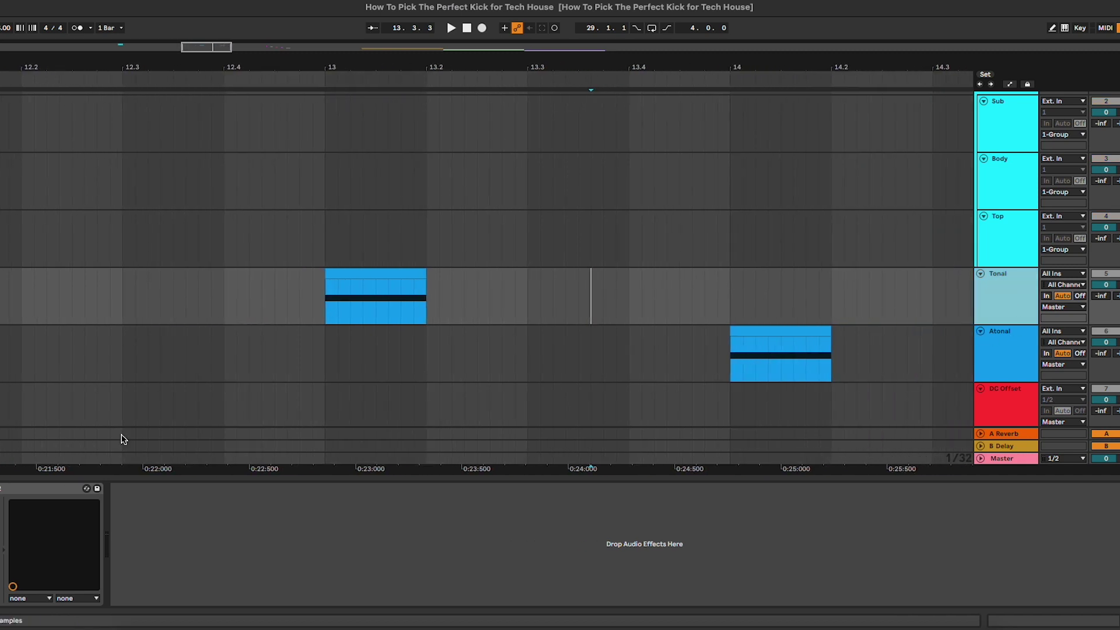
Open the Tonal track's Kick 2 instrument to examine its pitch curve, and play the Tonal clip at bar 13
key("ctrl+alt+p")
left_click_drag(368, 71, 544, 140)
scroll(525, 180, "down", 5)
scroll(525, 180, "left", 5)
left_click(520, 143)
key("space")
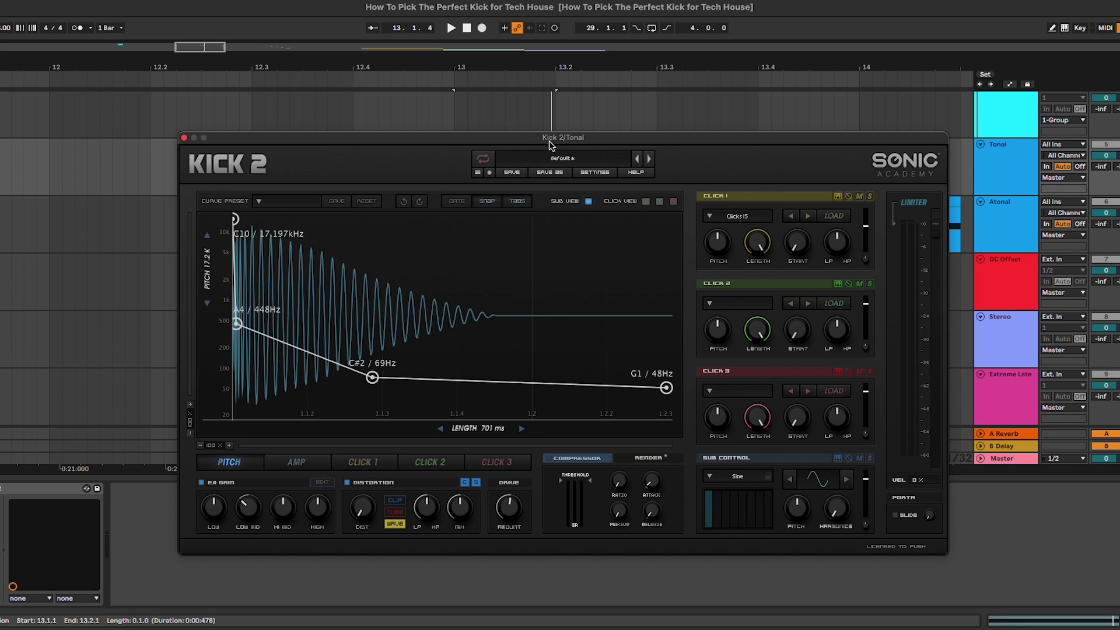
left_click_drag(555, 143, 617, 138)
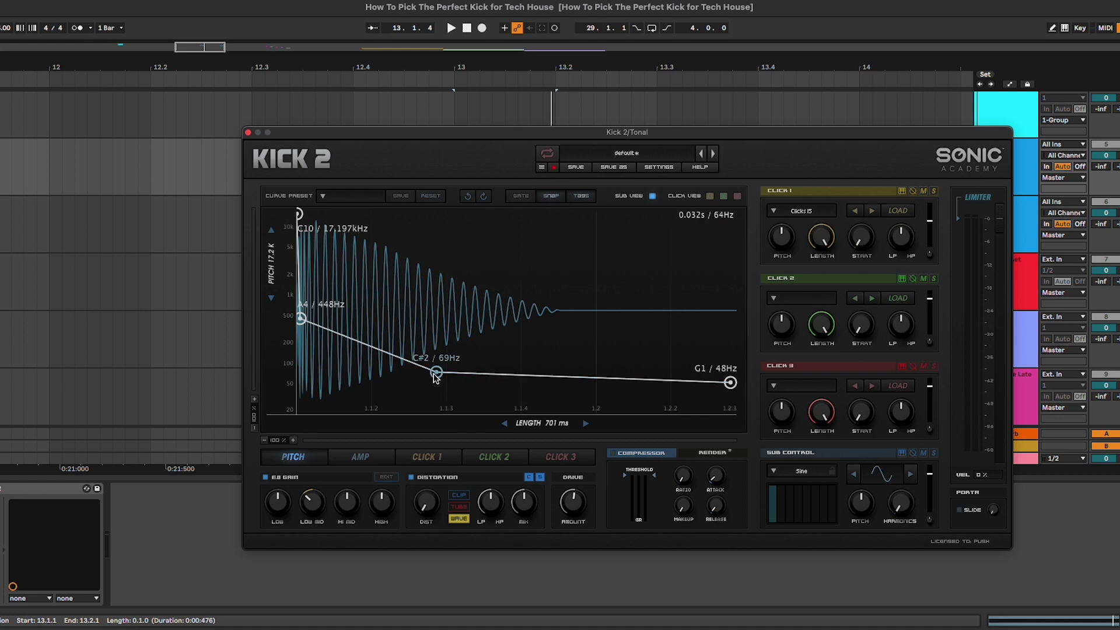
left_click(248, 134)
key("space")
Open the Atonal track's Kick 2 instrument to examine its pitch curve, and play the Atonal clip at bar 14
scroll(637, 220, "right", 10)
left_click(1015, 231)
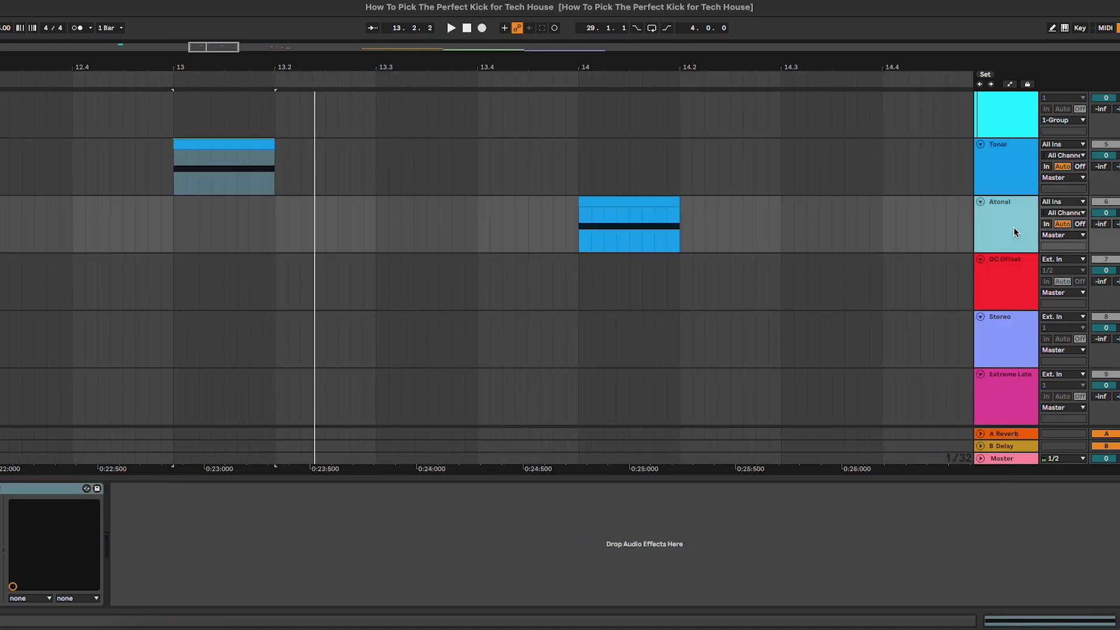
left_click(645, 197)
left_click(45, 490)
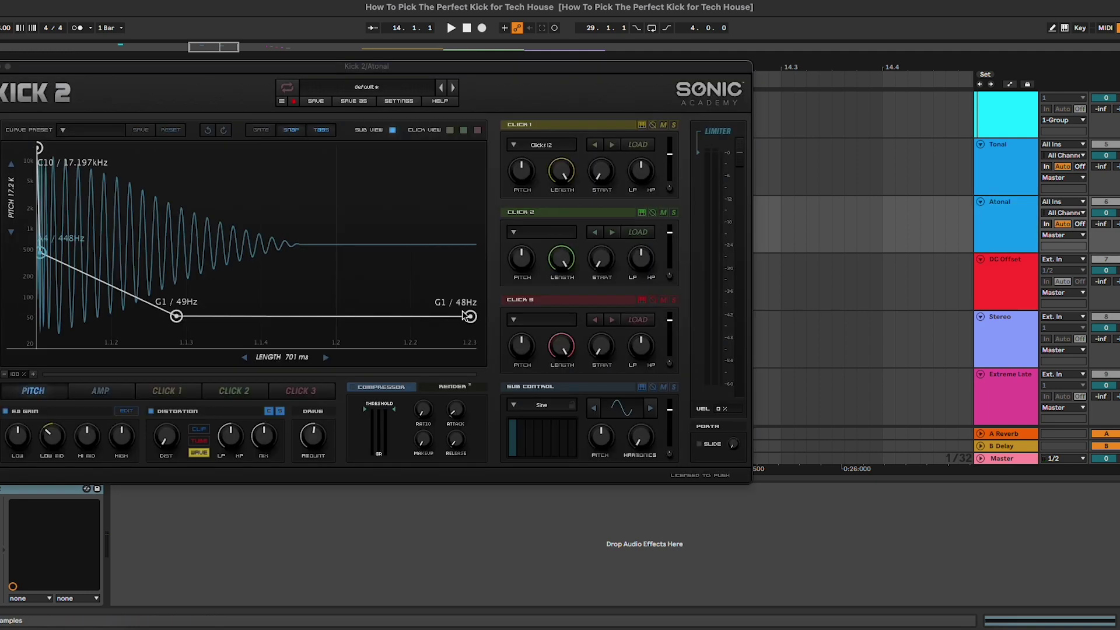
left_click_drag(388, 68, 682, 150)
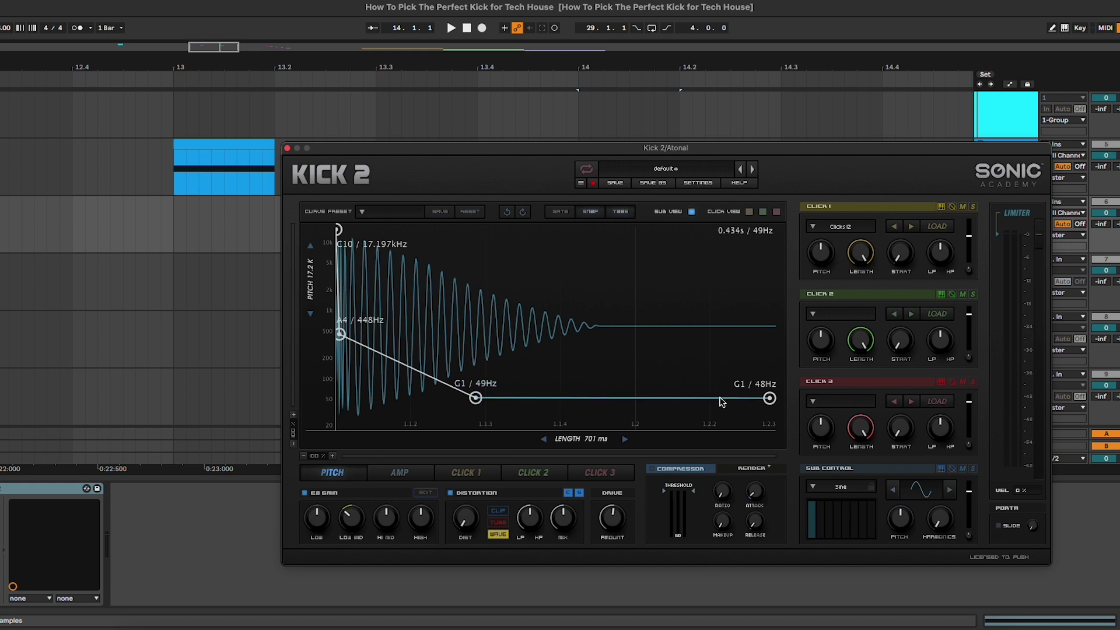
key("space")
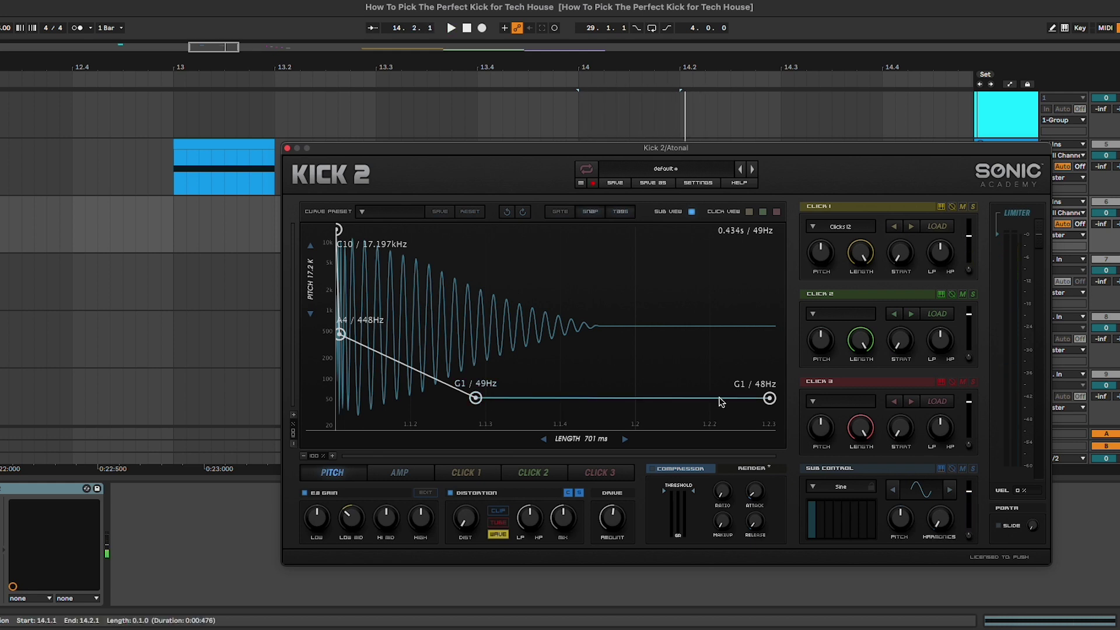
Raise the last two pitch curve nodes of the Atonal kick to A1 / 55 Hz and close Kick 2
left_click_drag(770, 399, 769, 395)
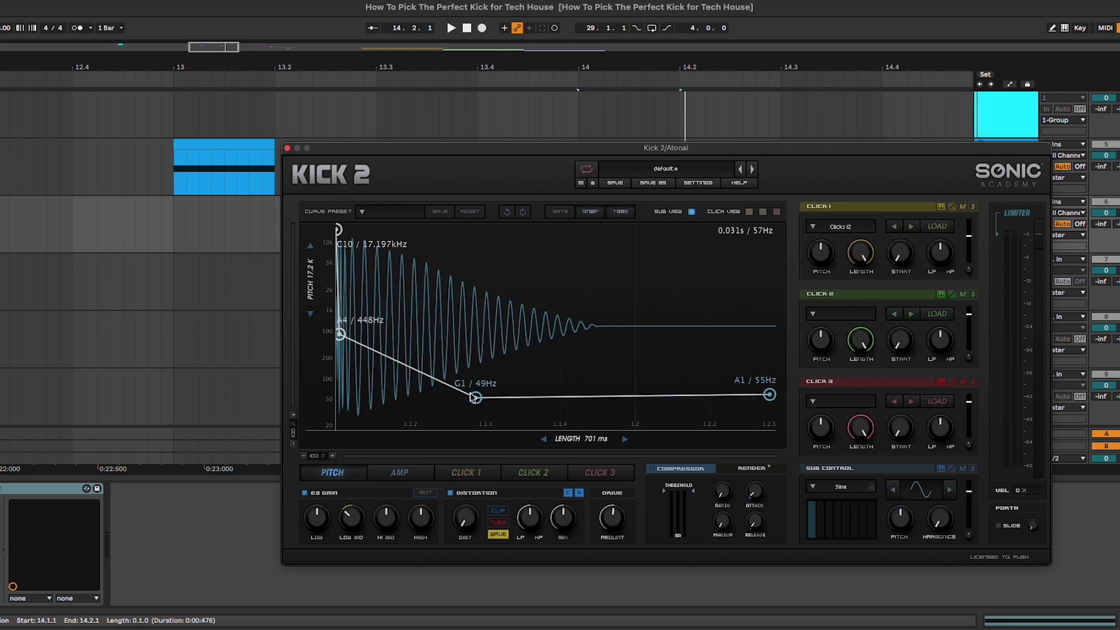
left_click_drag(474, 398, 471, 394)
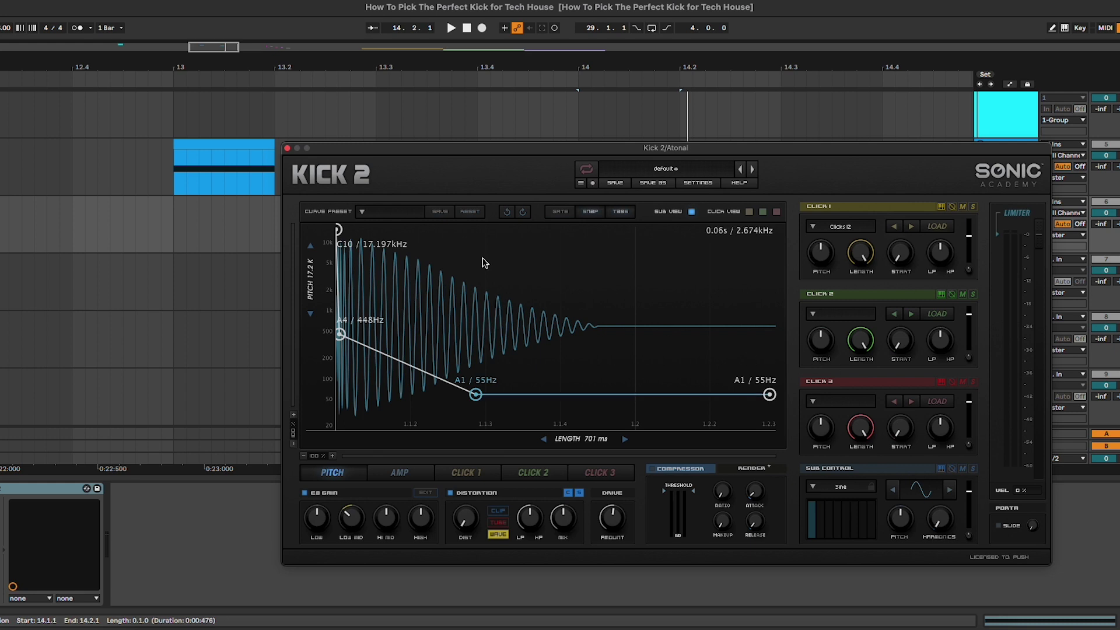
left_click(297, 148)
Find the example kicks around bar 16 and play the DC Offset clip at 16.2
scroll(715, 300, "right", 5)
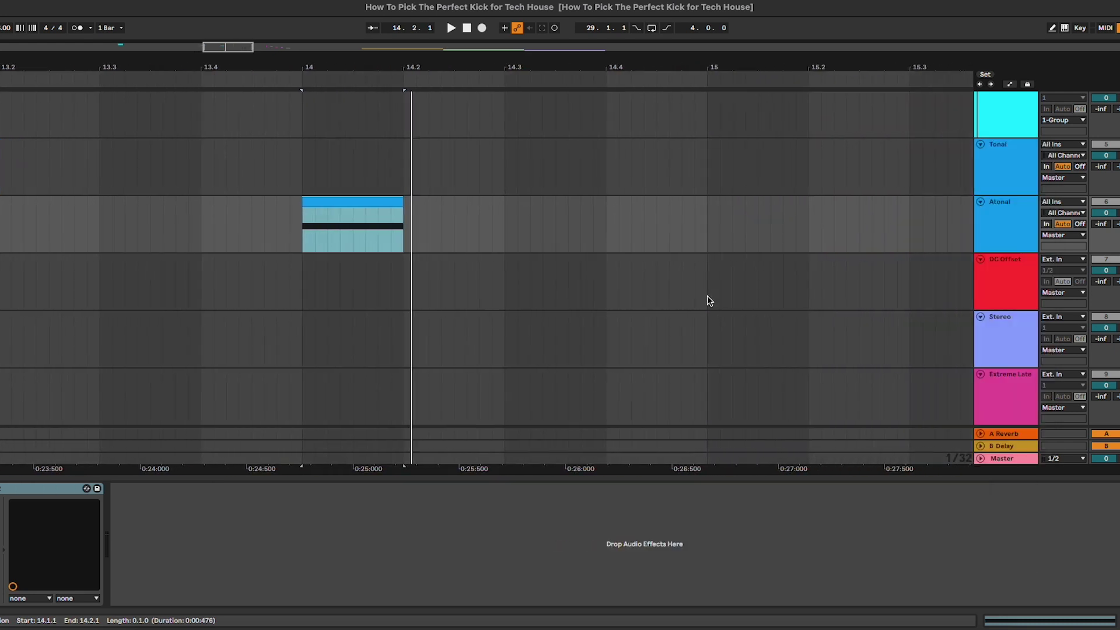
scroll(710, 301, "right", 10)
left_click(708, 297)
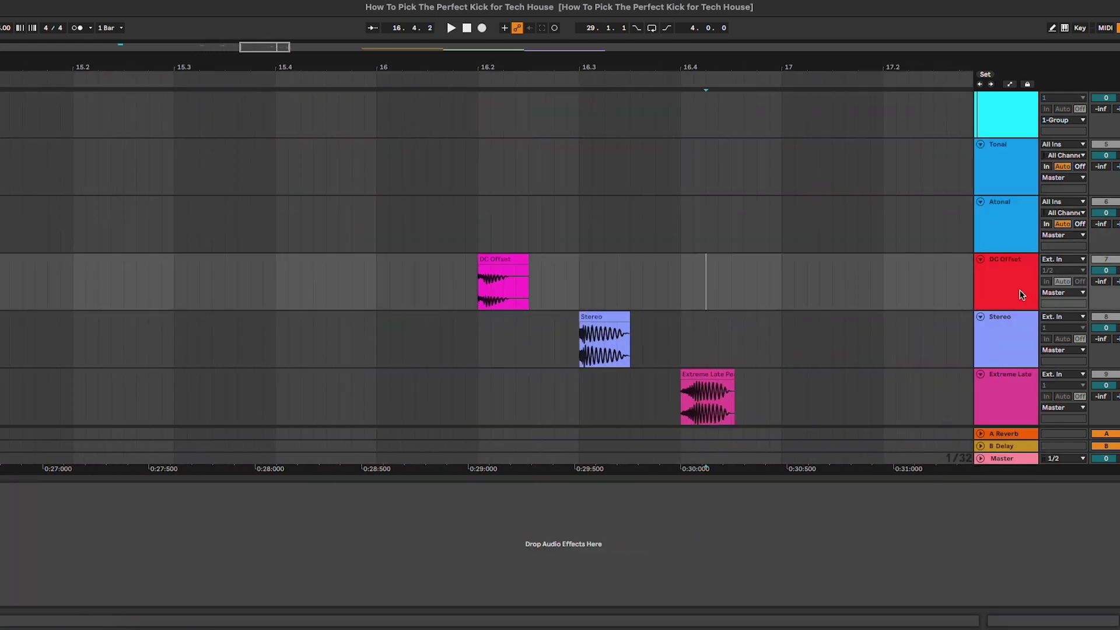
scroll(752, 272, "down", 1)
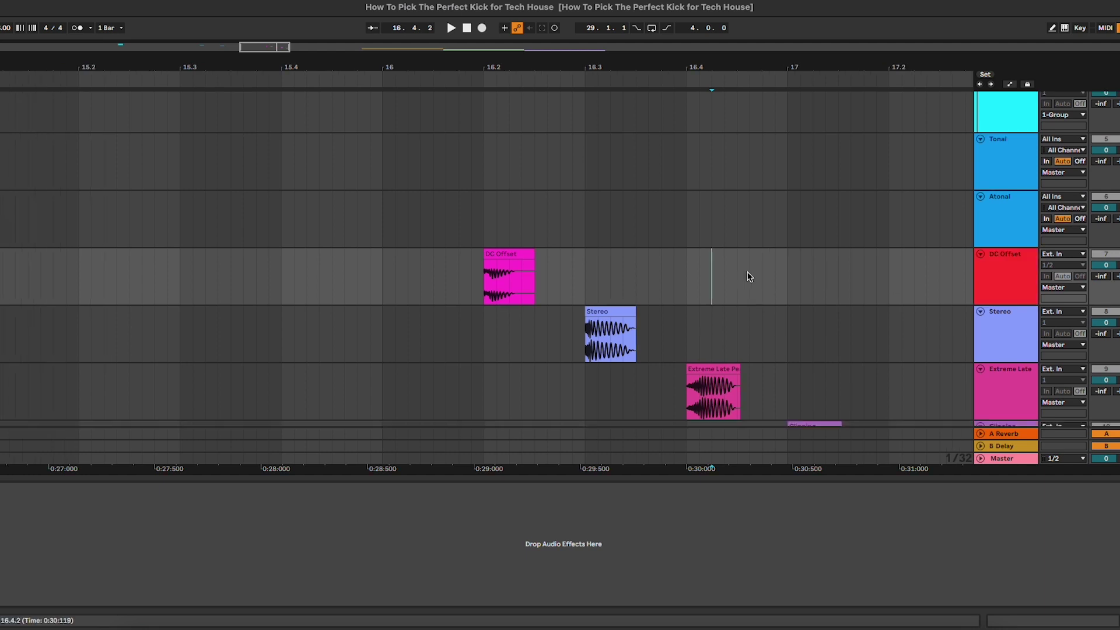
scroll(747, 280, "down", 1)
scroll(747, 280, "left", 2)
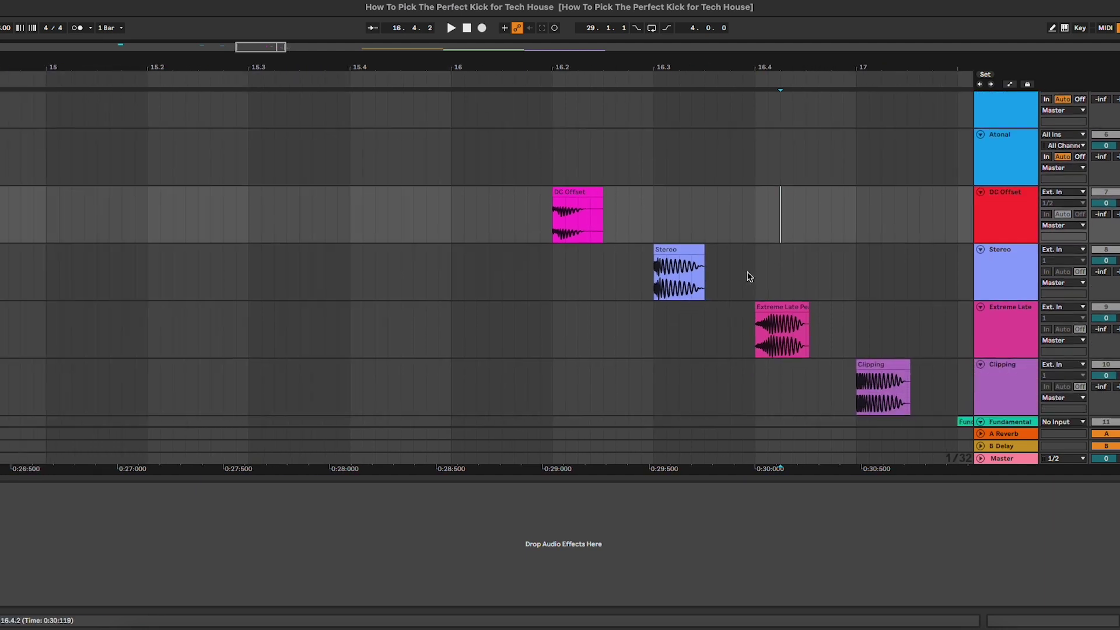
left_click(584, 191)
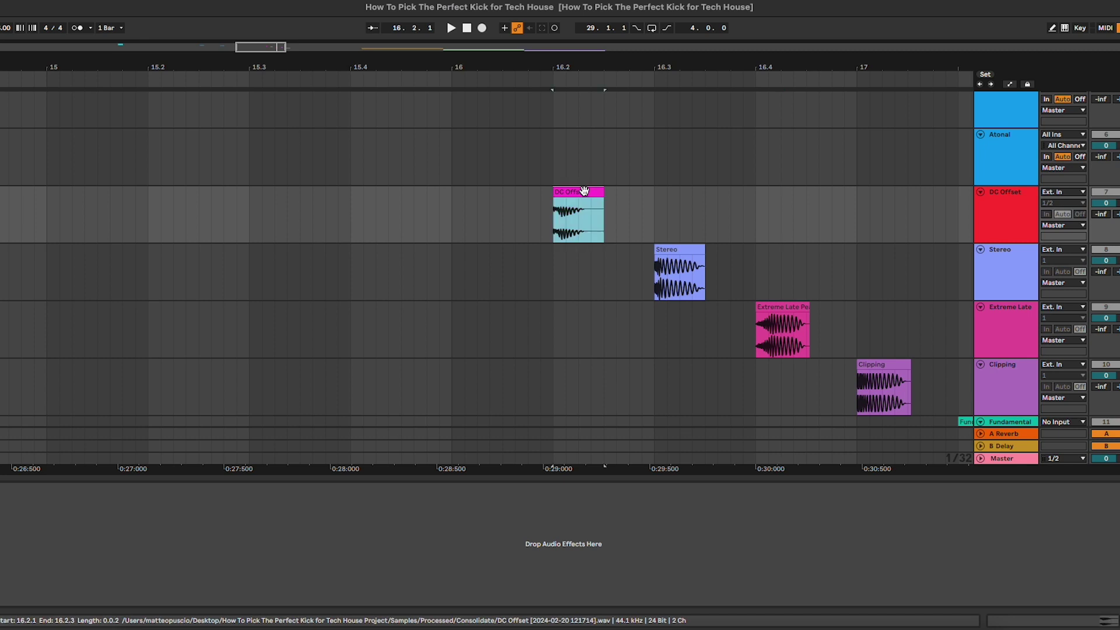
key("space")
Open the DC Offset clip's sample waveform and examine it alongside the clip in the arrangement
double_click(584, 191)
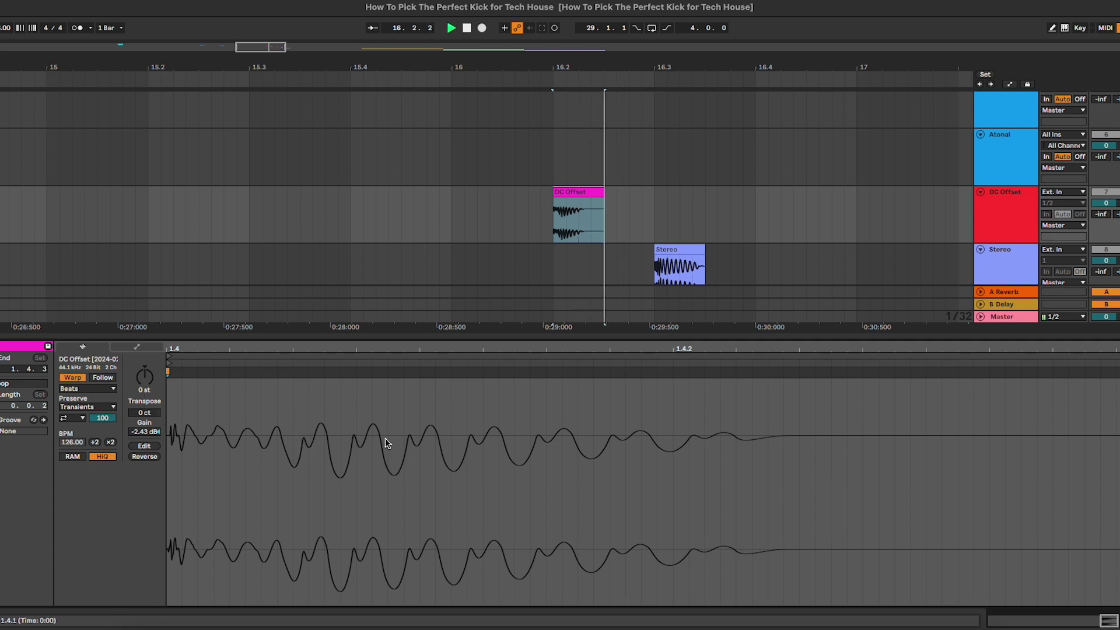
left_click_drag(260, 48, 367, 123)
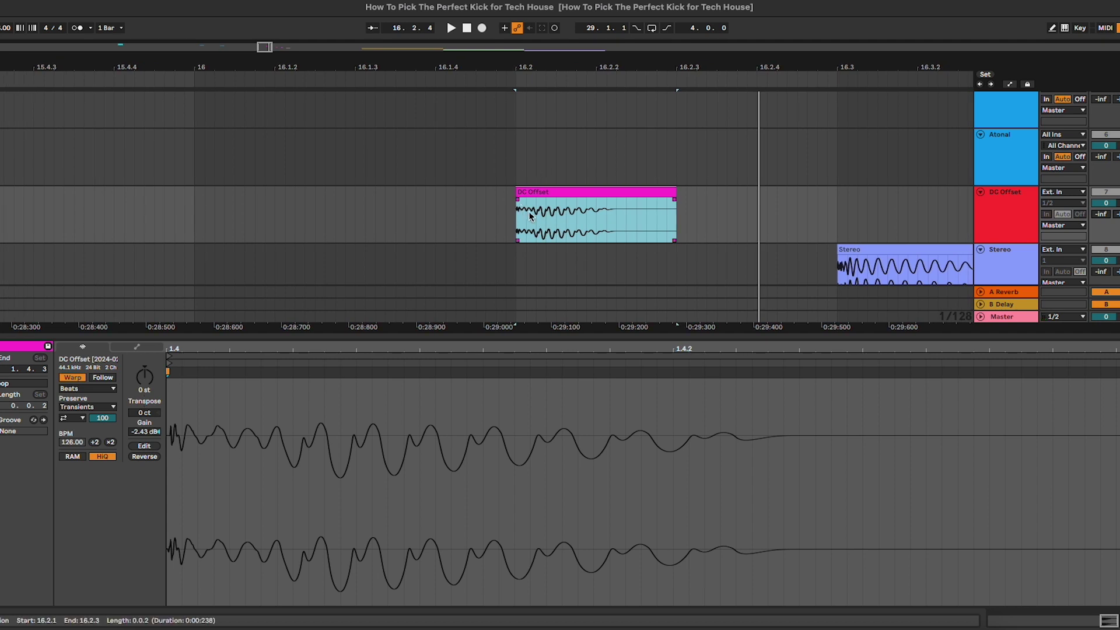
Examine the start of the DC Offset clip at 16.2 in the arrangement against its sample waveform
mouse_move(585, 216)
scroll(571, 238, "down", 2)
scroll(571, 238, "right", 2)
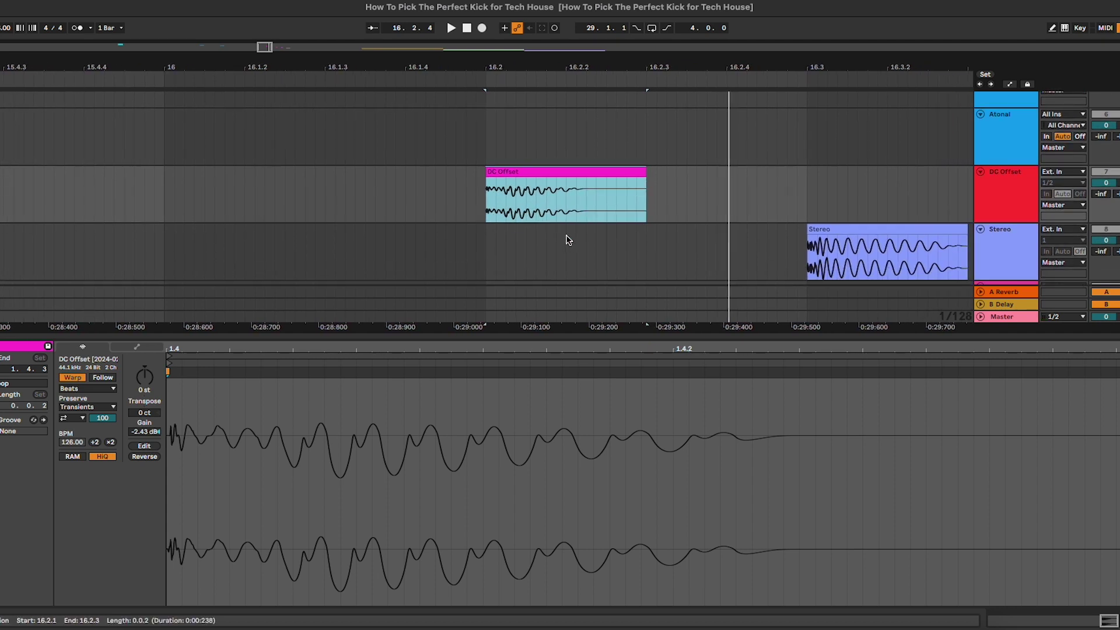
scroll(567, 240, "left", 1)
left_click(501, 209)
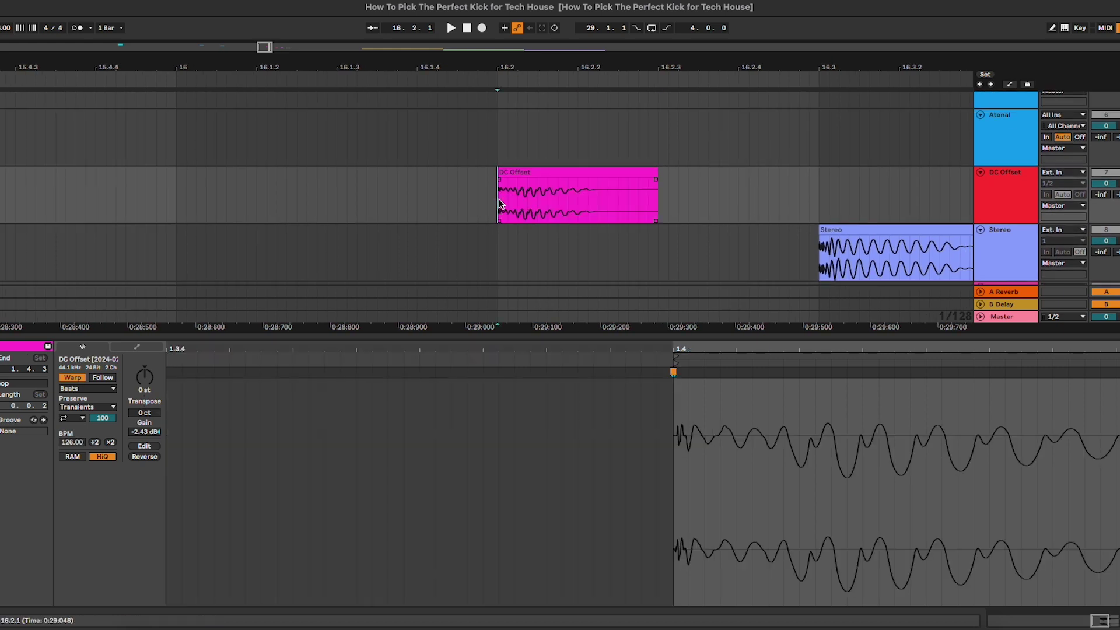
left_click(548, 171)
left_click(499, 202)
left_click(556, 172)
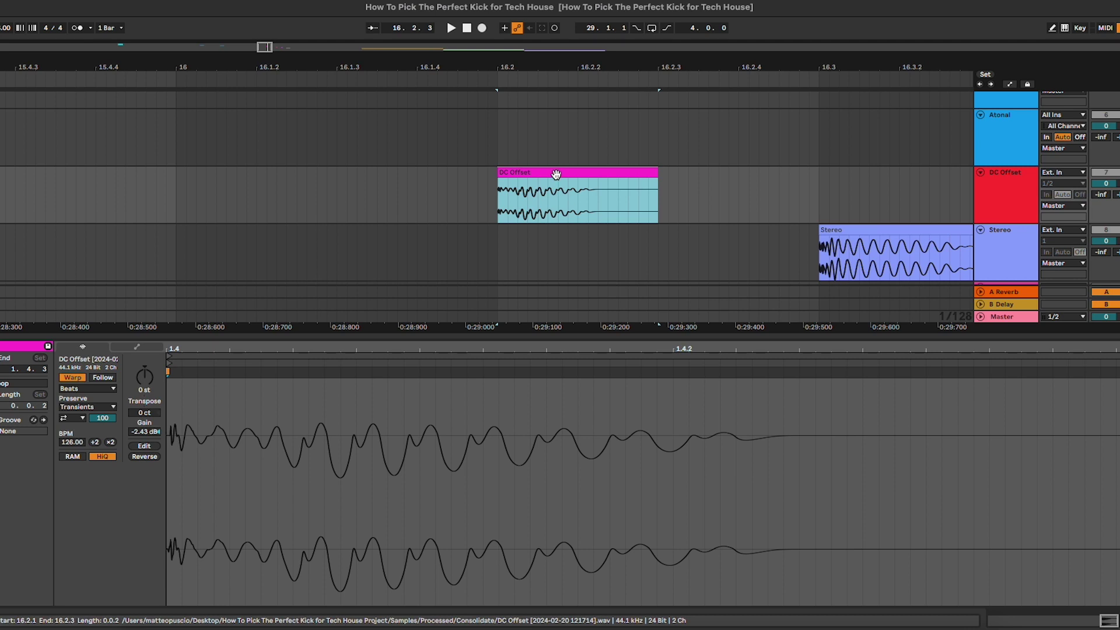
Inspect the DC Offset clip closer up in the arrangement and reopen its sample waveform for comparison
left_click(473, 194)
scroll(472, 194, "up", 3)
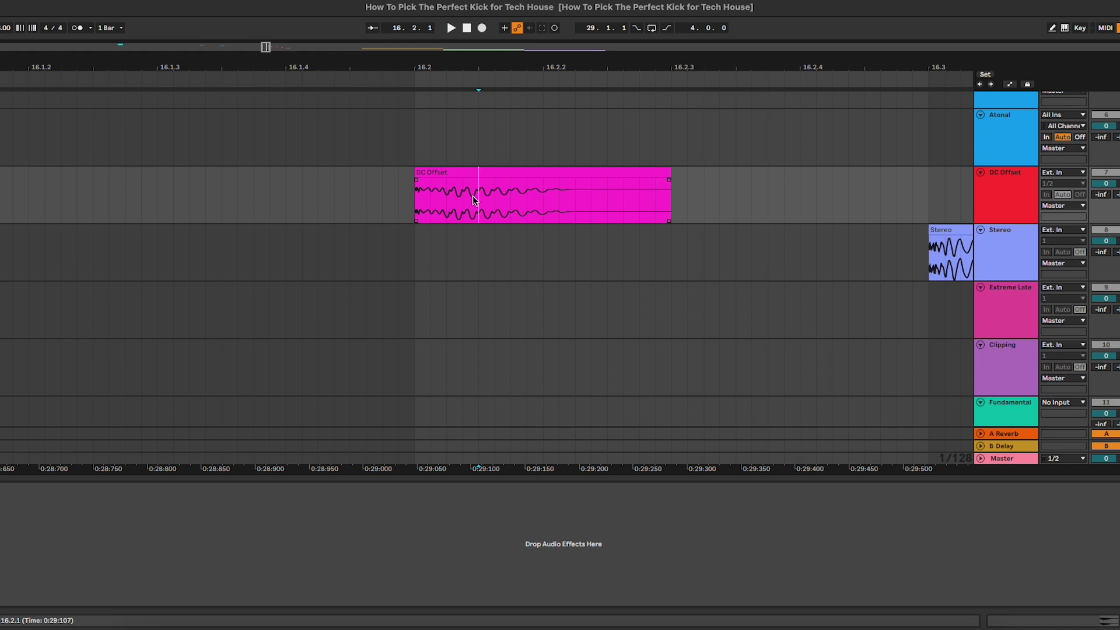
scroll(473, 195, "right", 2)
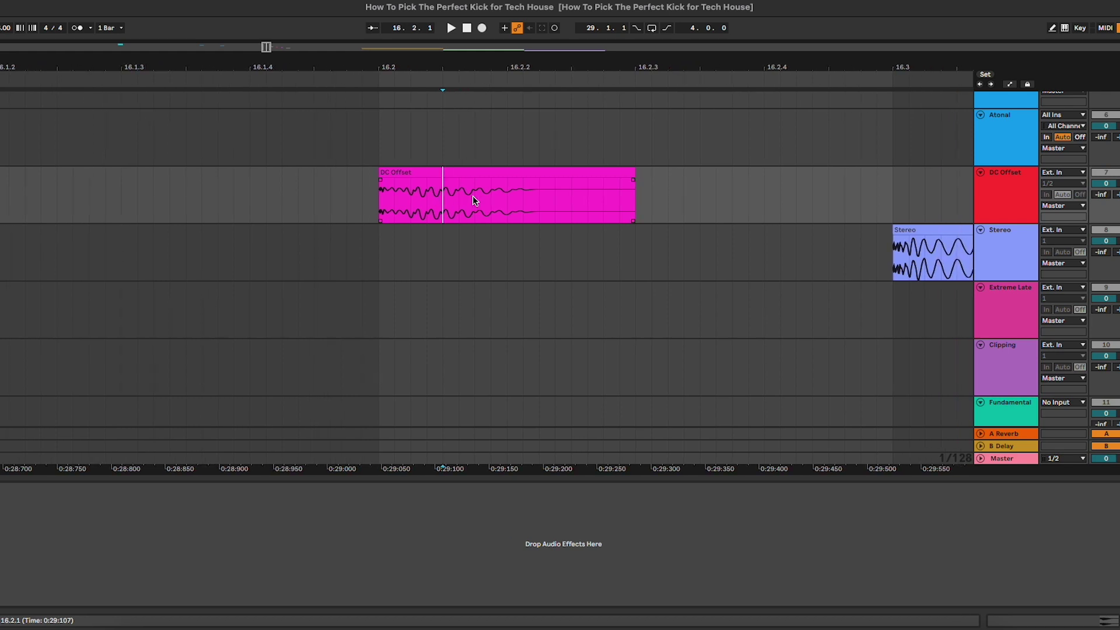
left_click(475, 172)
double_click(476, 173)
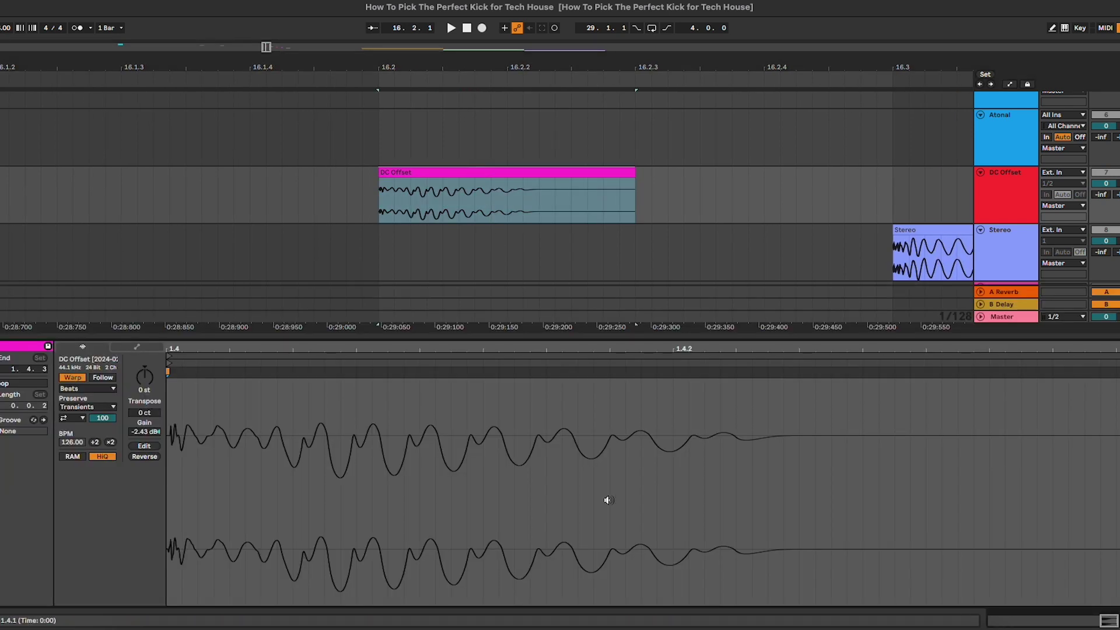
scroll(602, 261, "right", 4)
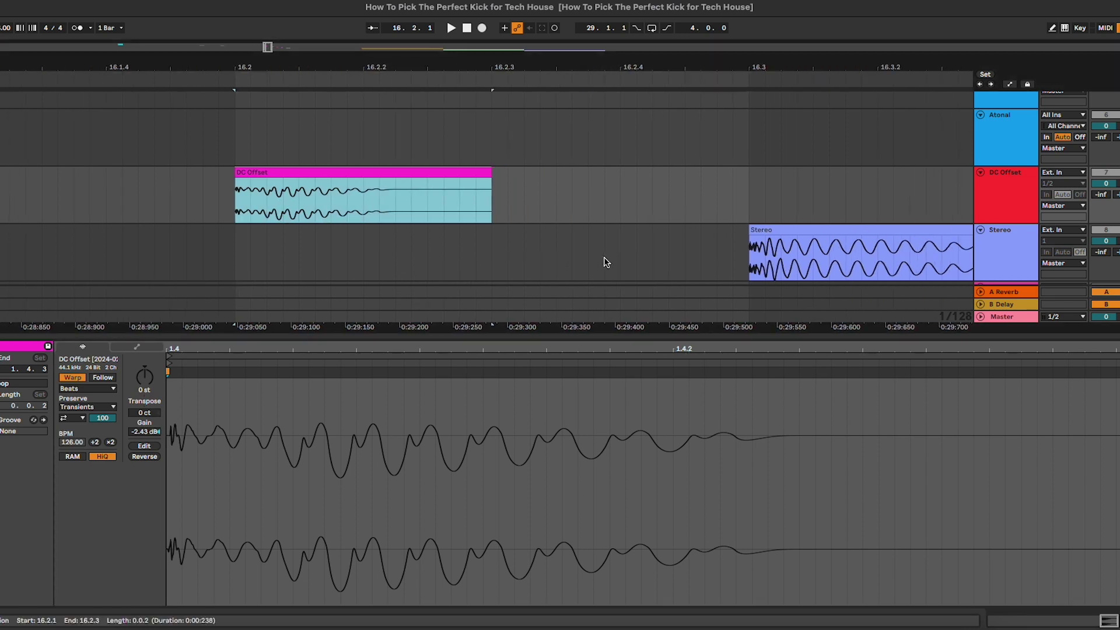
scroll(595, 257, "left", 1)
Hide the clip detail area, find the Stereo clip at 16.3 and play it
left_click(562, 238)
key("ctrl+alt+p")
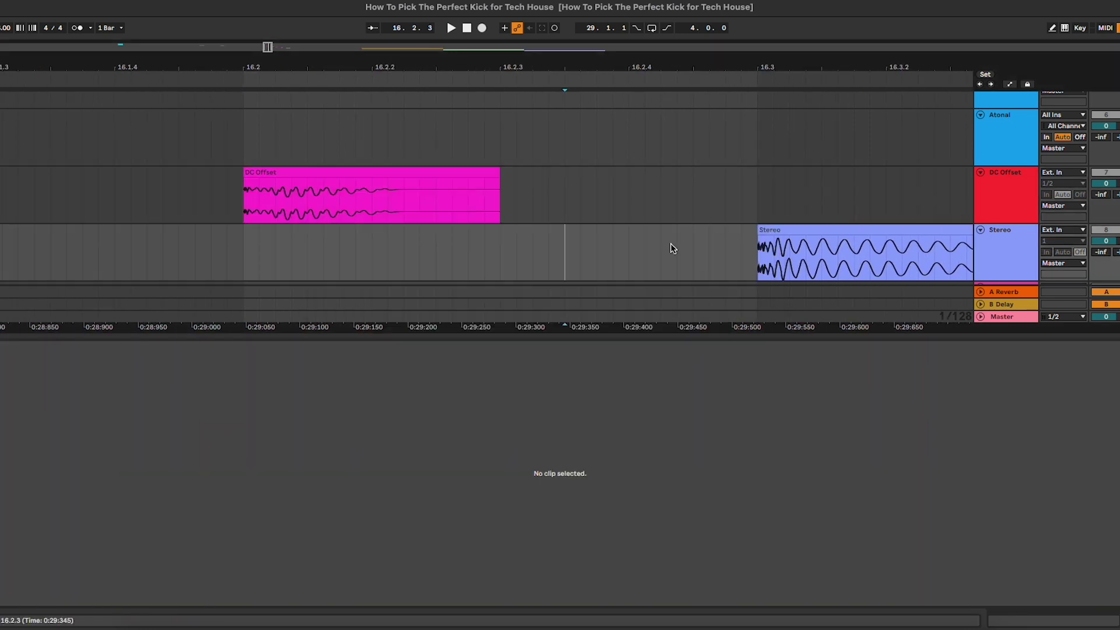
scroll(670, 245, "right", 5)
scroll(669, 245, "down", 1)
scroll(762, 320, "right", 7)
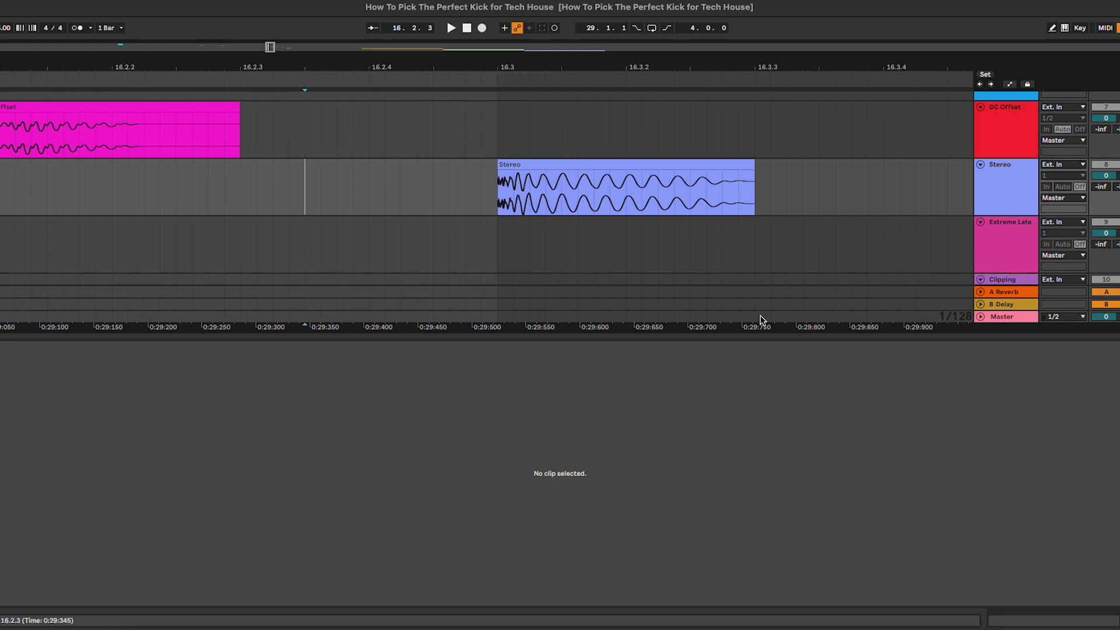
key("ctrl+alt+l")
scroll(787, 304, "left", 1)
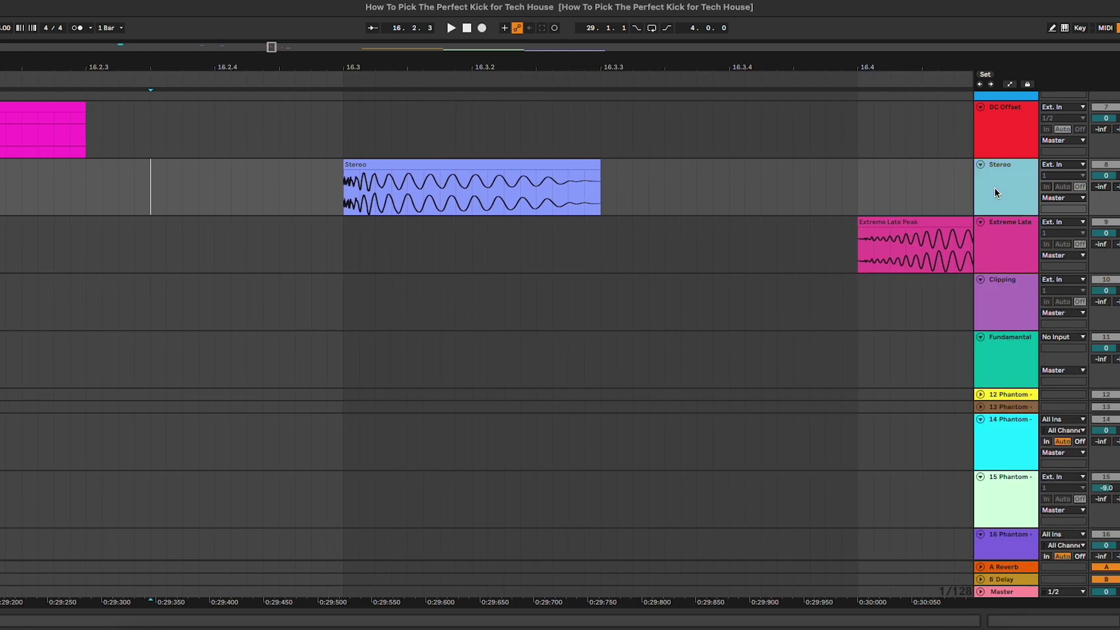
left_click(475, 165)
left_click(786, 175)
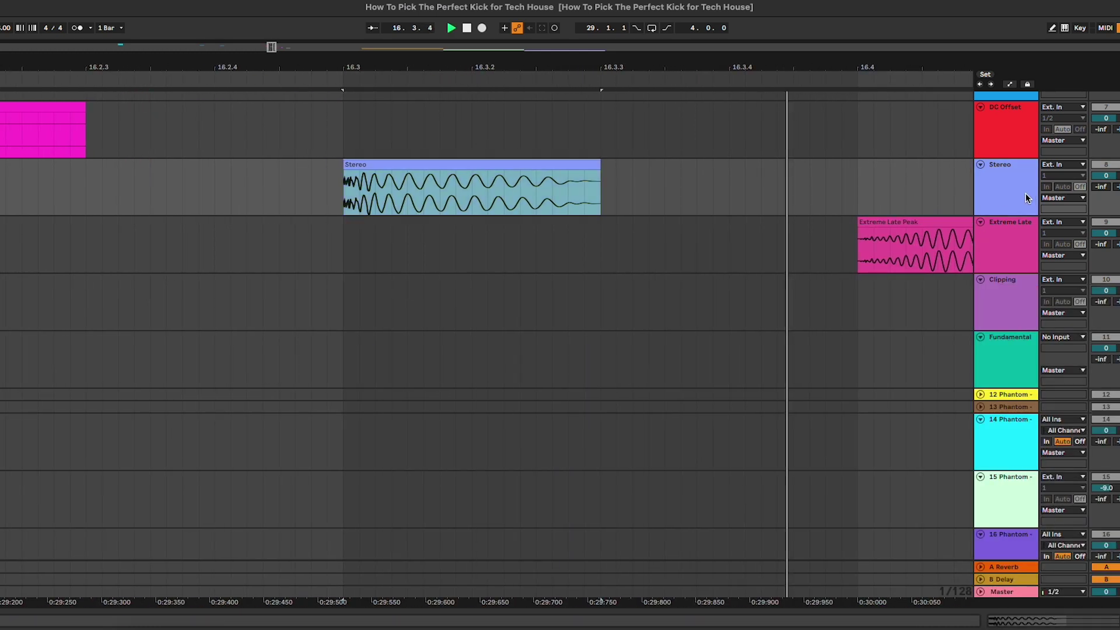
Open the Stereo track's Ozone Imager 2, place its window below the clip's waveform, and play the Stereo clip
double_click(1021, 195)
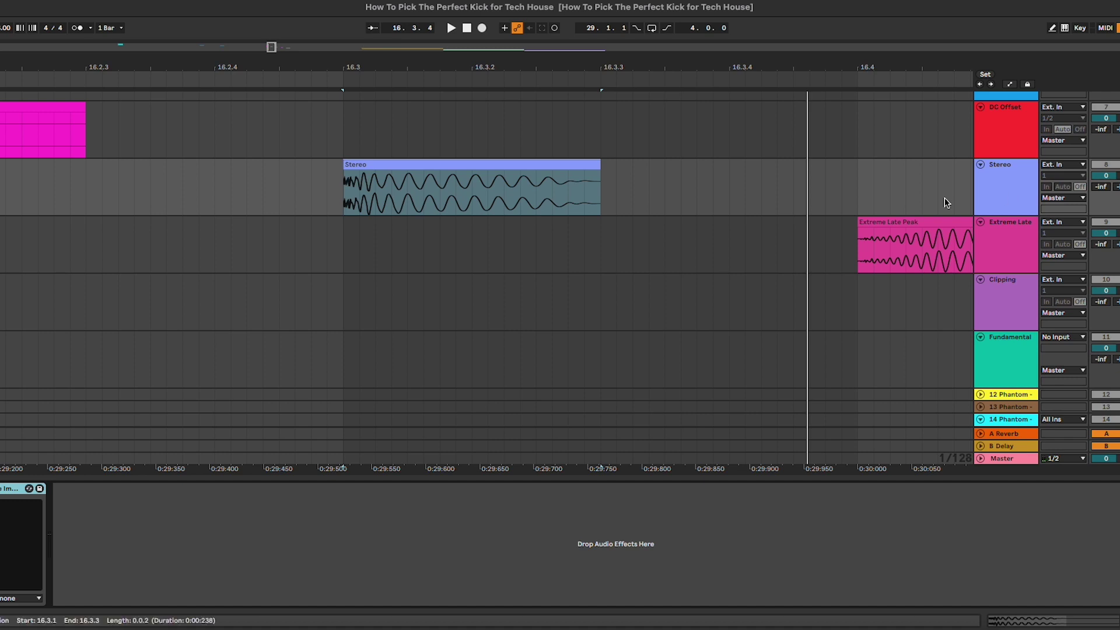
scroll(589, 228, "left", 1)
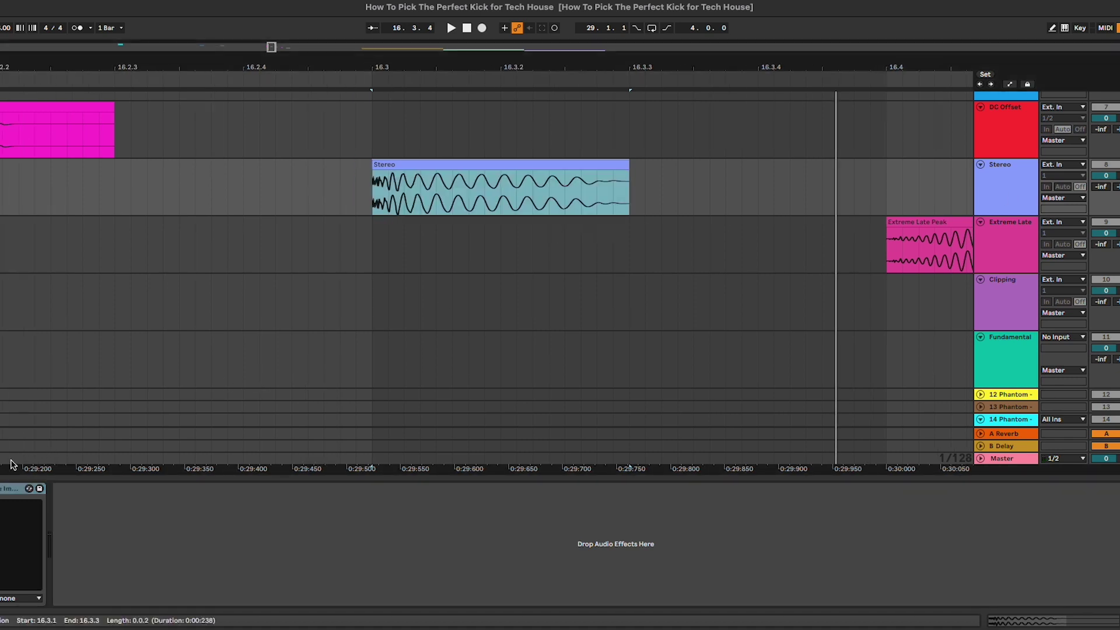
left_click(29, 488)
left_click_drag(591, 174, 602, 211)
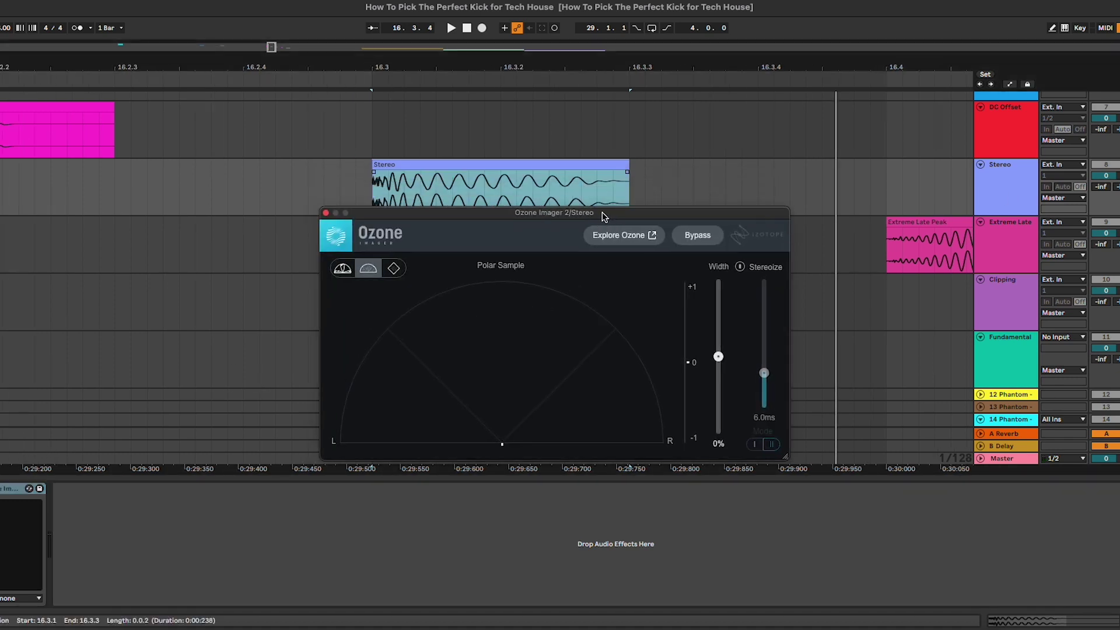
key("space")
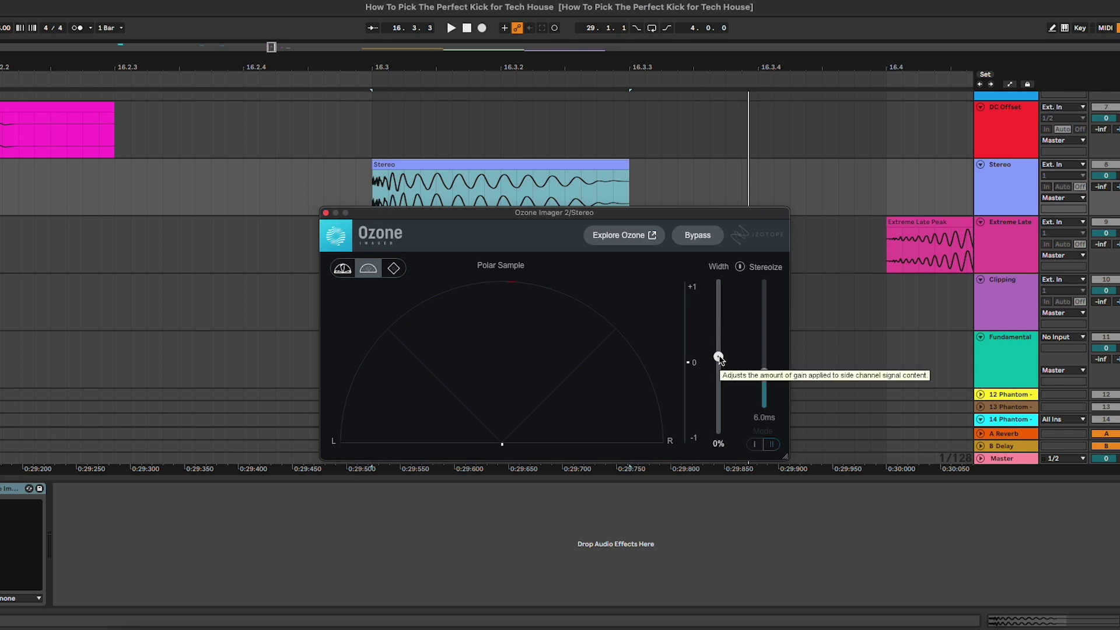
Set the Ozone Imager width to -100%, compare the kick with the effect bypassed and active, and hide the plug-in window
left_click_drag(719, 357, 718, 433)
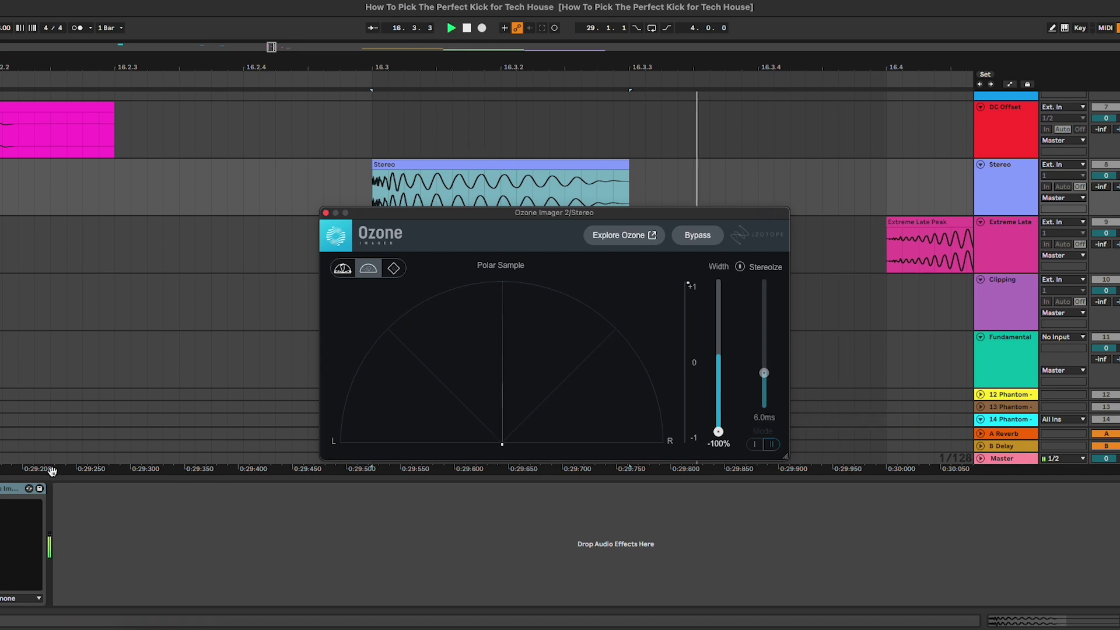
left_click(698, 235)
left_click(698, 235)
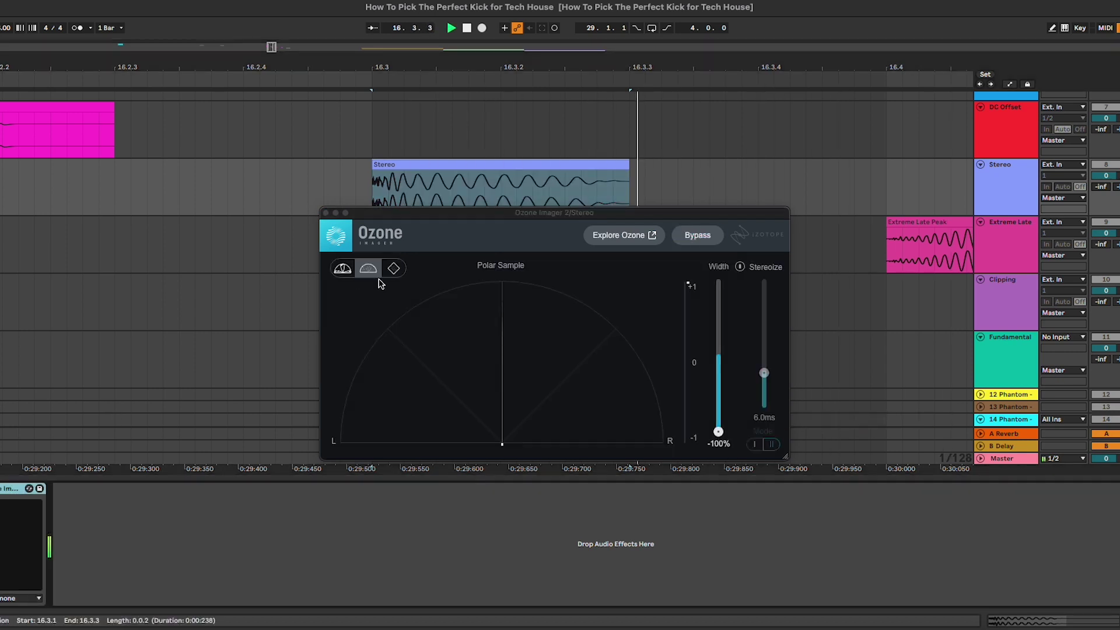
key("super+alt+p")
Examine the Extreme Late Peak clip at 16.4 and play it from just before its start
left_click(552, 242)
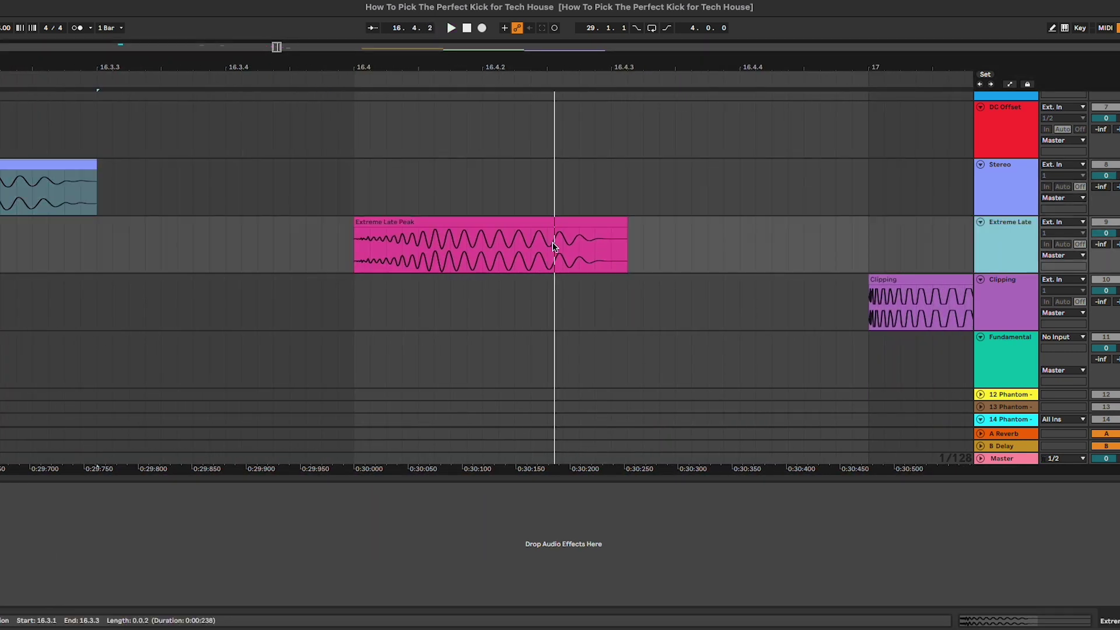
left_click(529, 221)
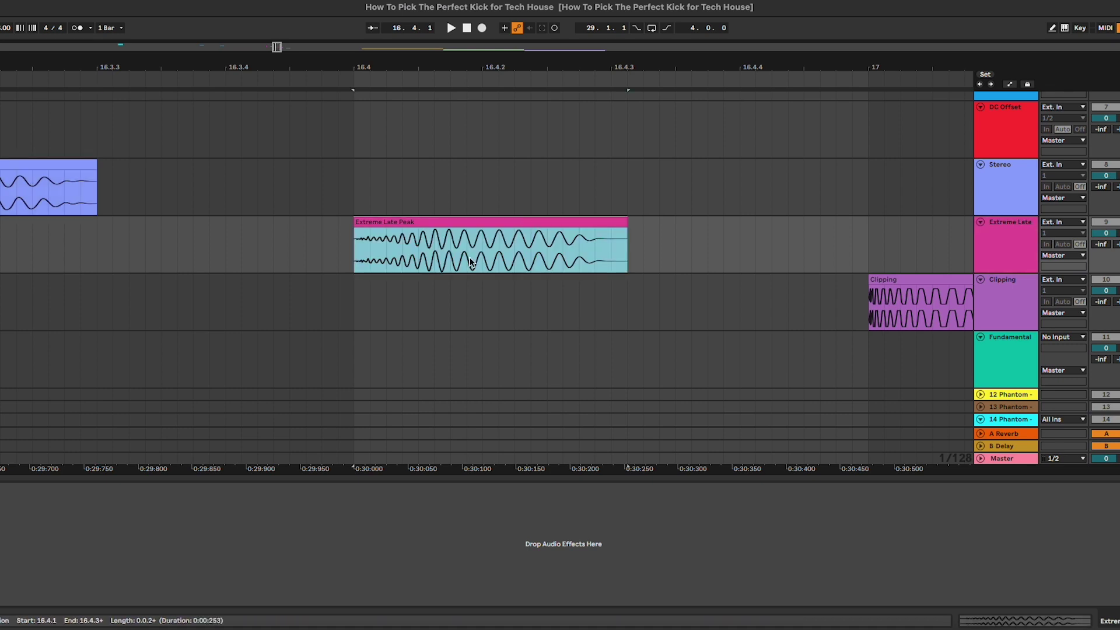
scroll(368, 251, "left", 1)
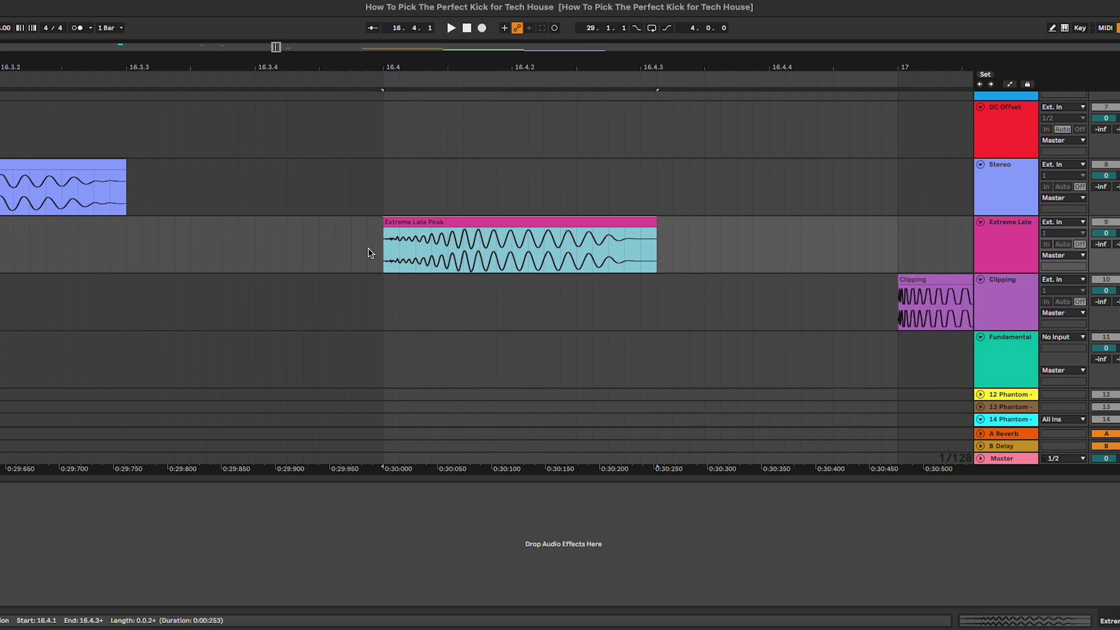
left_click(369, 249)
key("space")
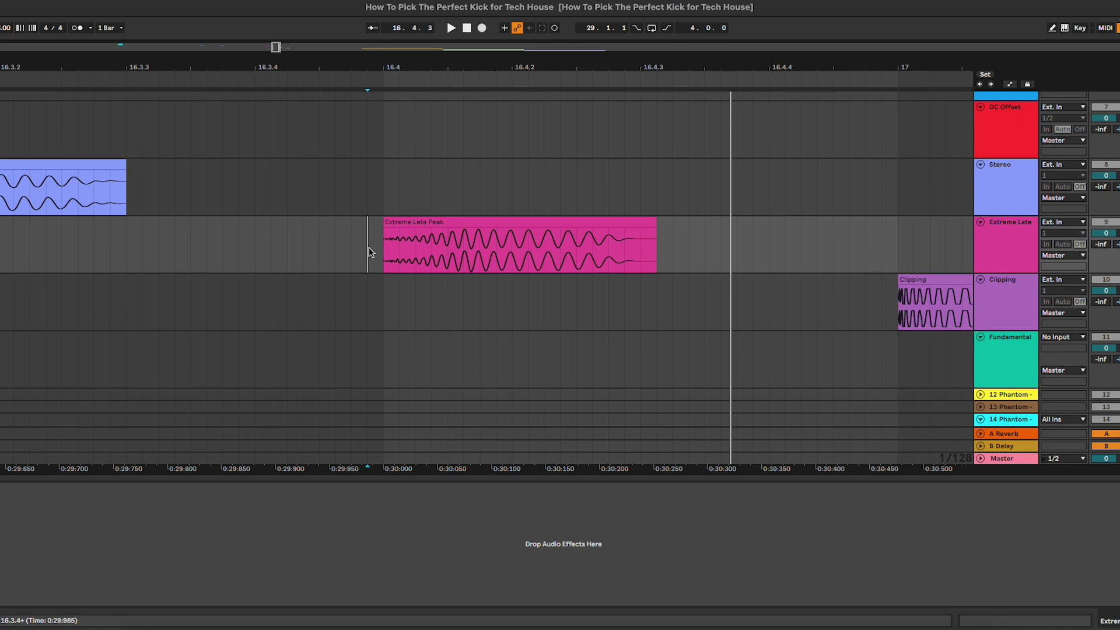
Highlight about 164 ms of the loud later section of the Extreme Late Peak clip, and select the whole clip
left_click_drag(432, 250, 625, 250)
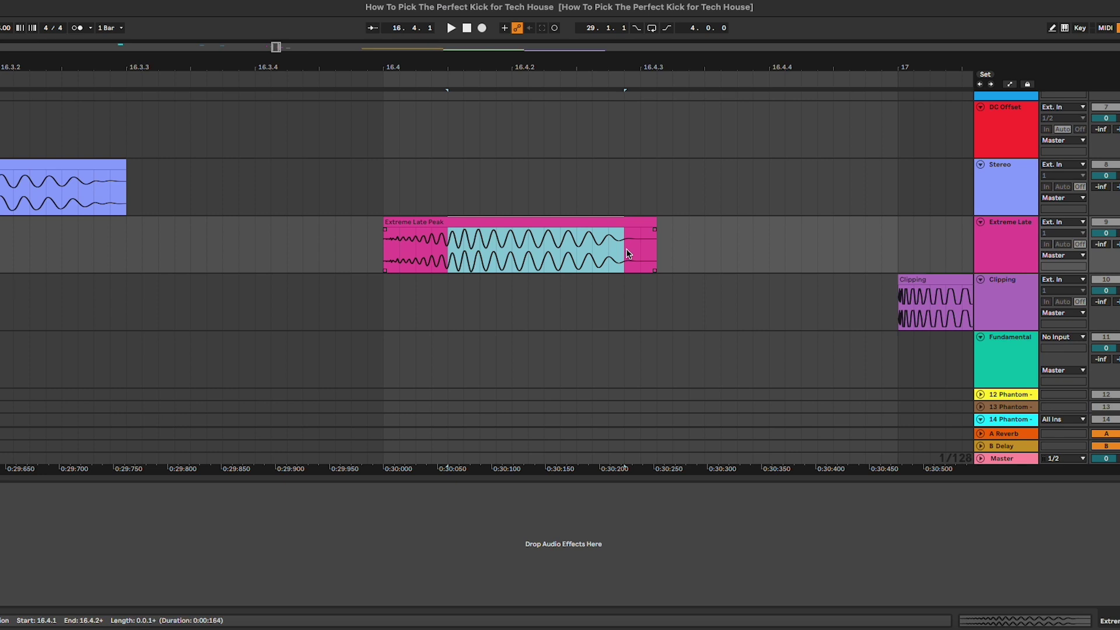
left_click(625, 250)
scroll(623, 254, "down", 1)
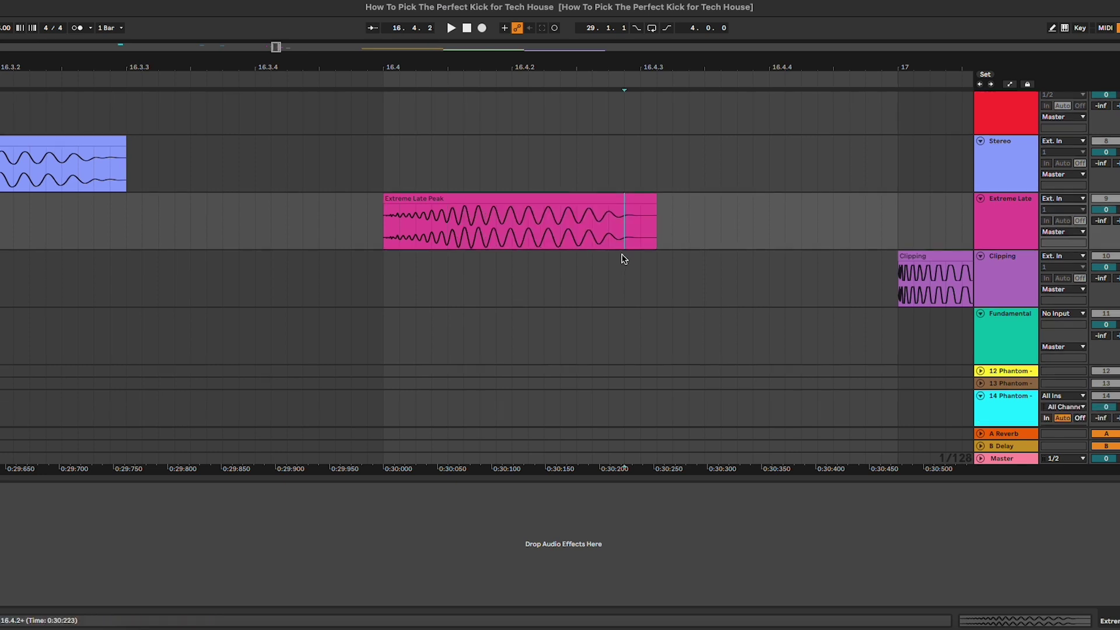
left_click(459, 202)
Find the Clipping clip at bar 17, examine its waveform, and play it from just before its start
scroll(458, 201, "right", 3)
scroll(458, 201, "down", 1)
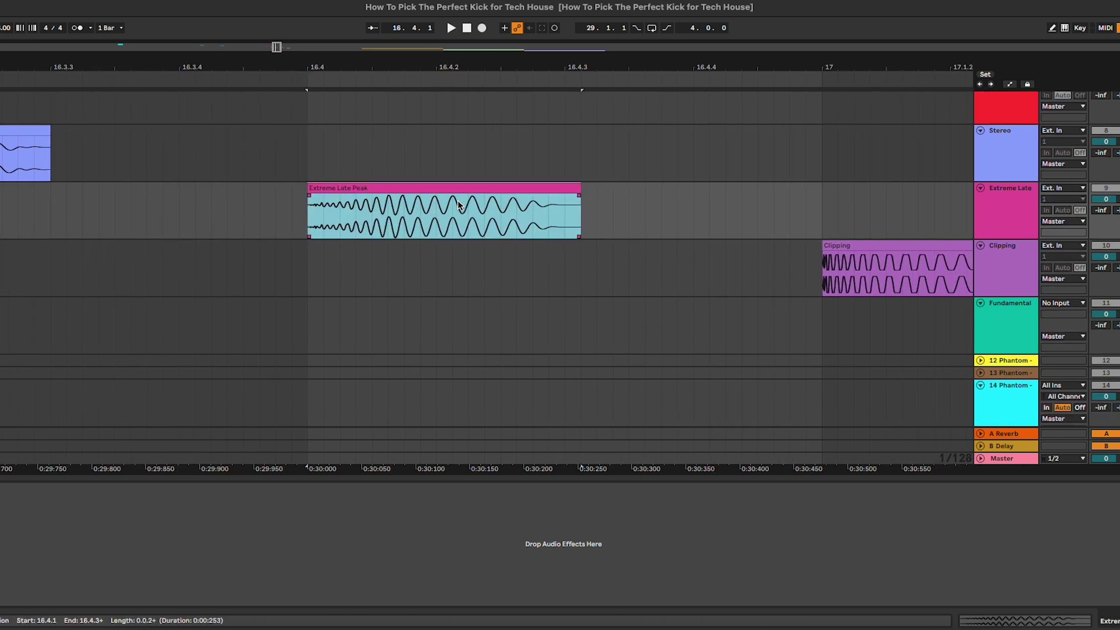
scroll(458, 203, "right", 5)
left_click(482, 243)
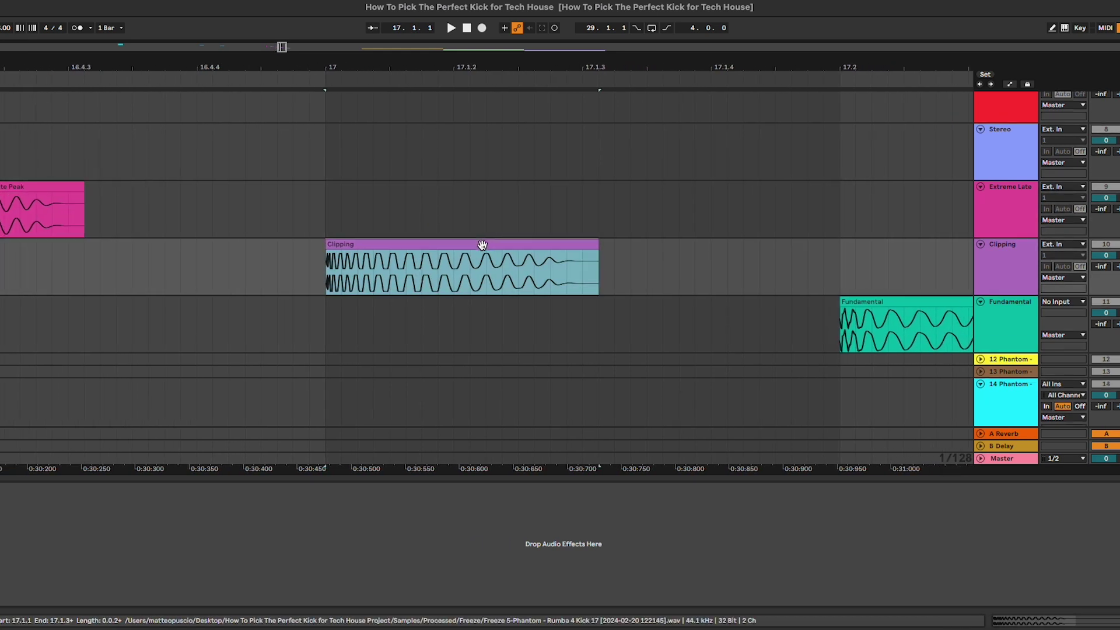
scroll(482, 245, "left", 1)
scroll(482, 245, "down", 1)
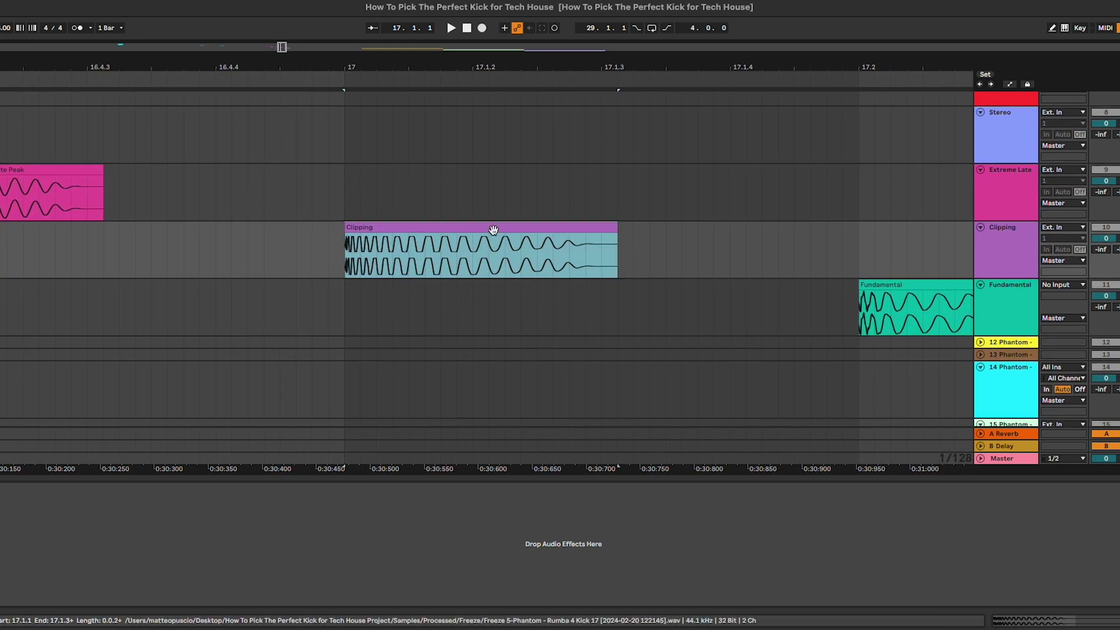
left_click(327, 249)
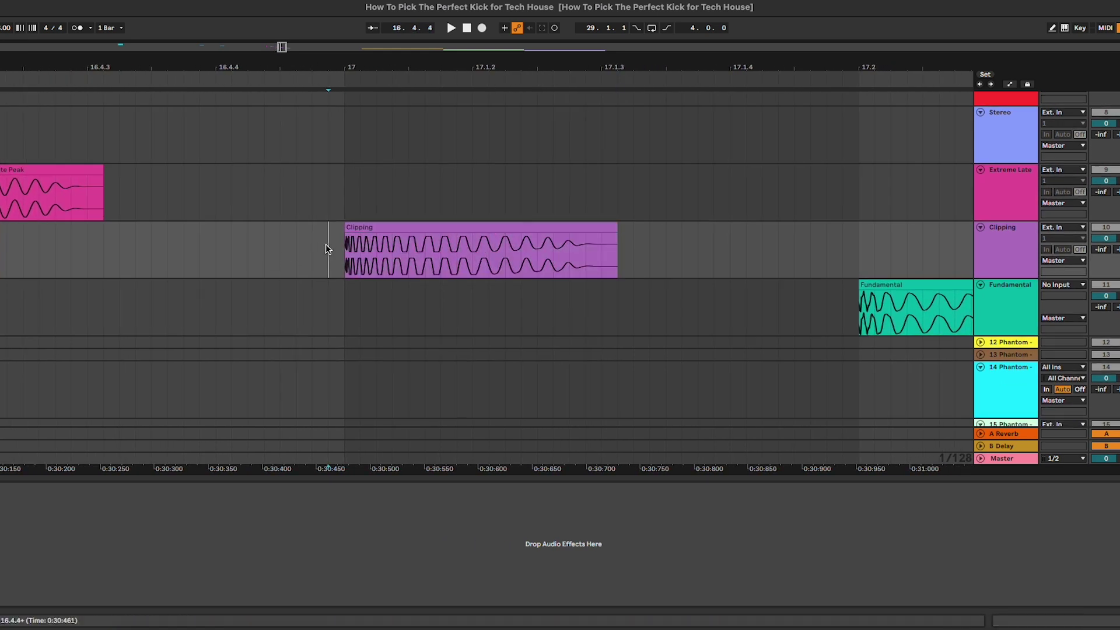
key("space")
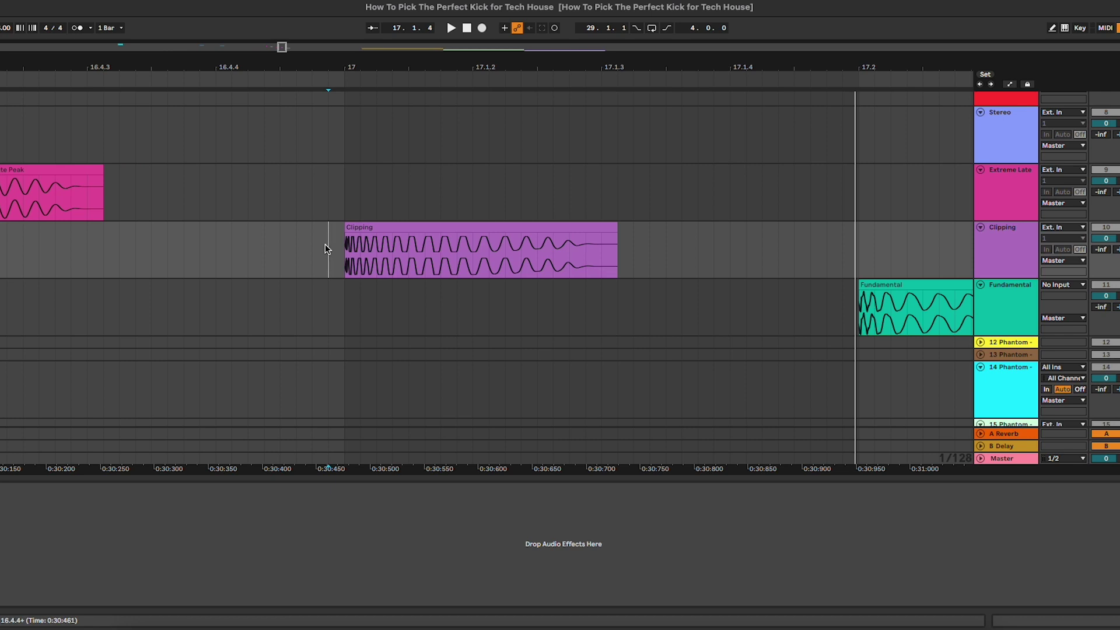
Find the Fundamental clip at 17.2, play it from just before its start, and stop playback
scroll(324, 244, "right", 10)
scroll(324, 244, "down", 2)
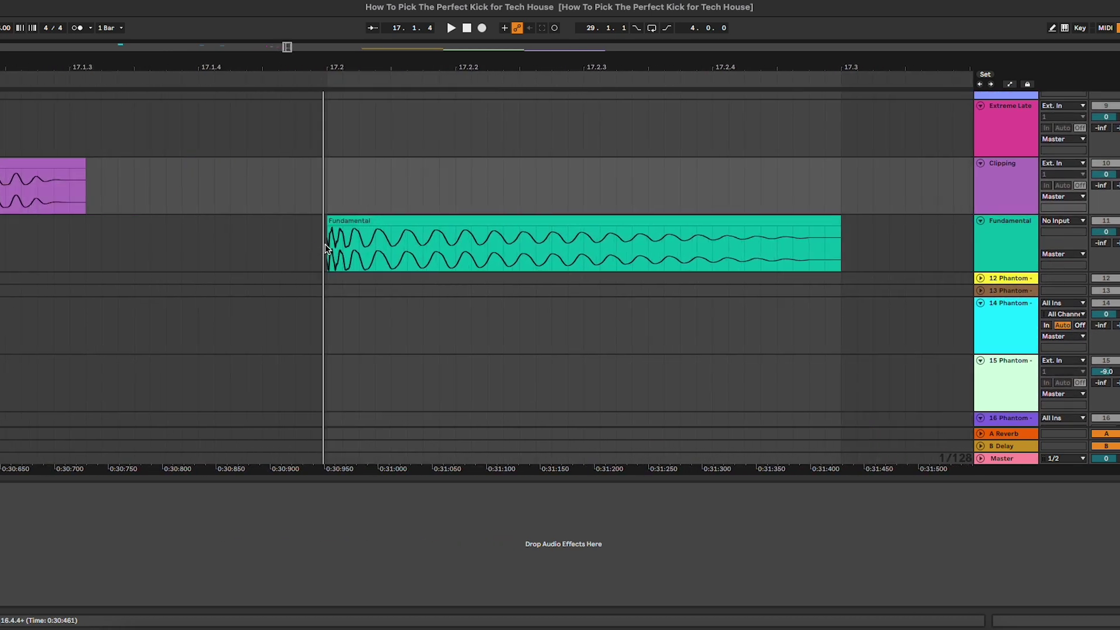
left_click(326, 244)
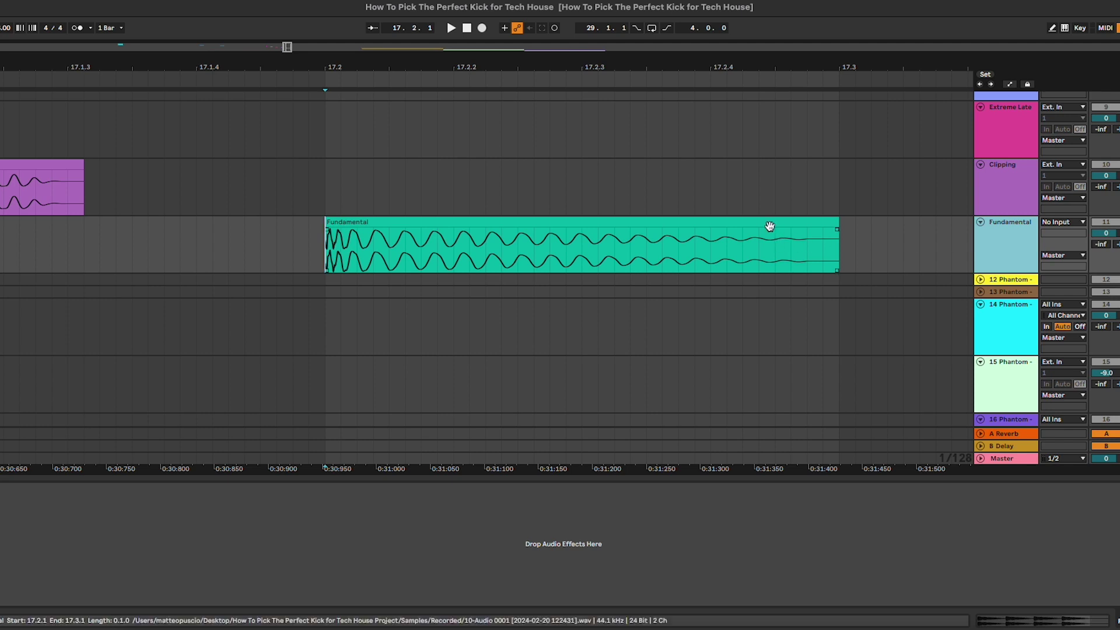
left_click(299, 244)
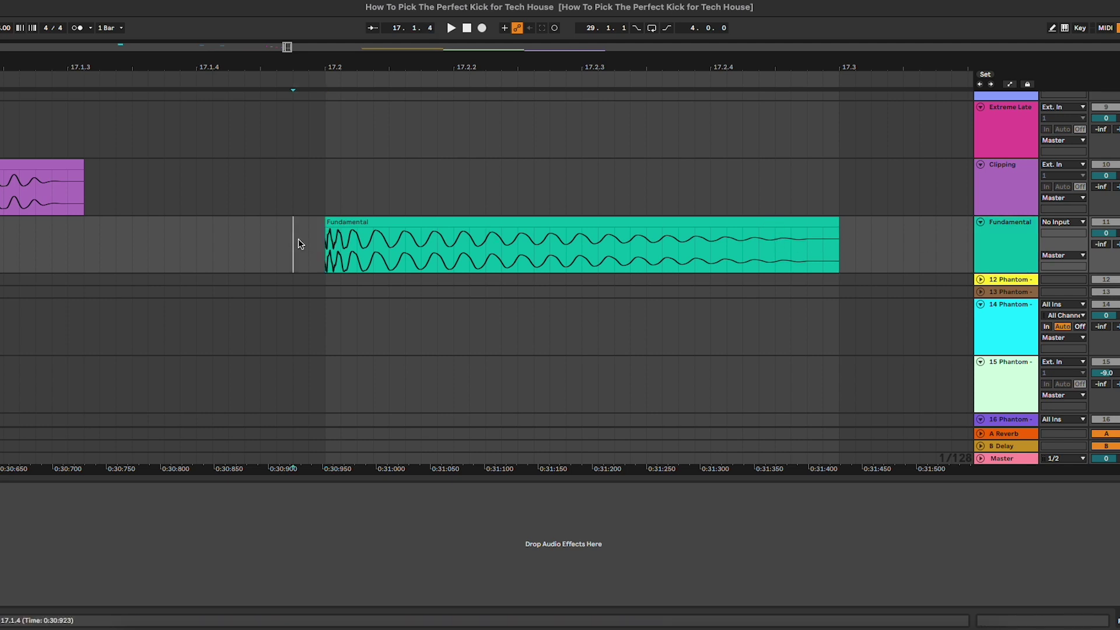
key("space")
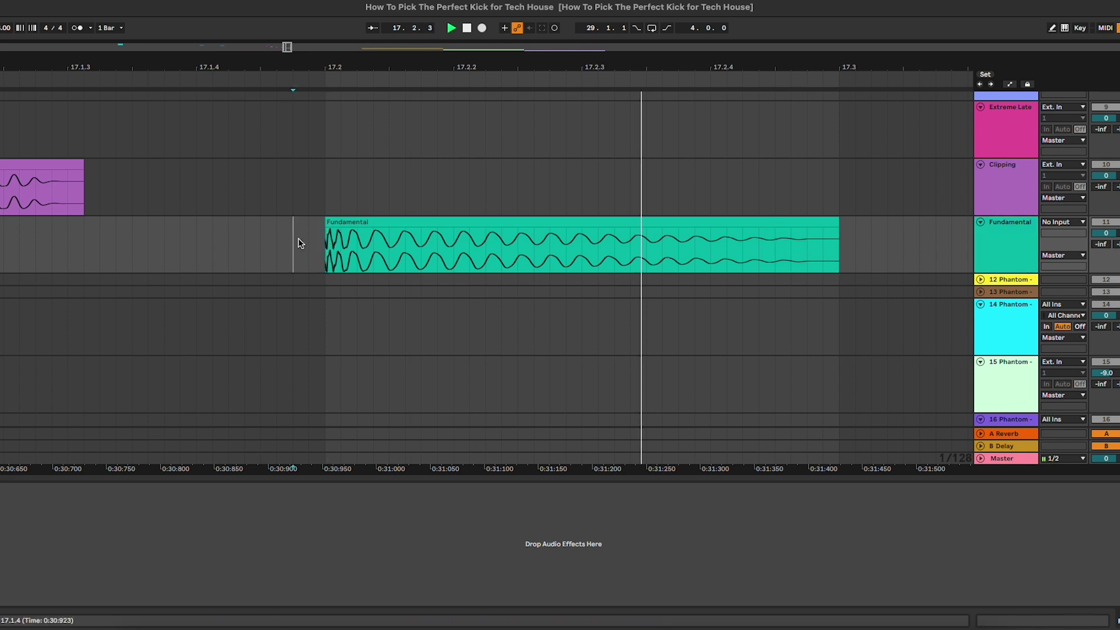
key("space")
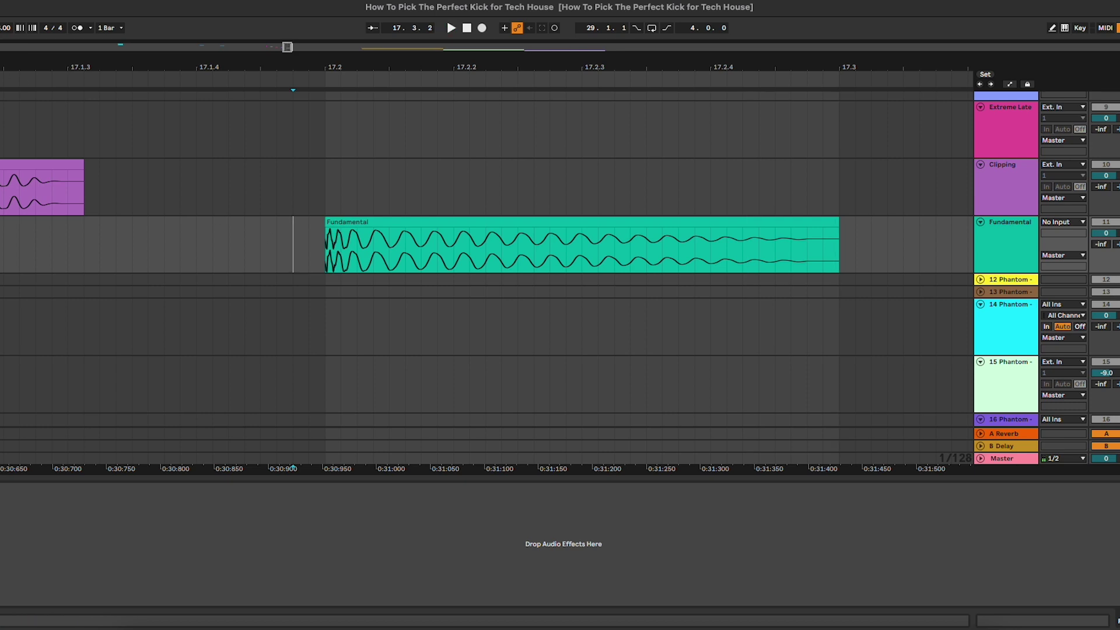
Add an EQ Eight from the EQ & Filters effects to the Fundamental track, and hide the browser
key("ctrl+alt+b")
left_click(145, 111)
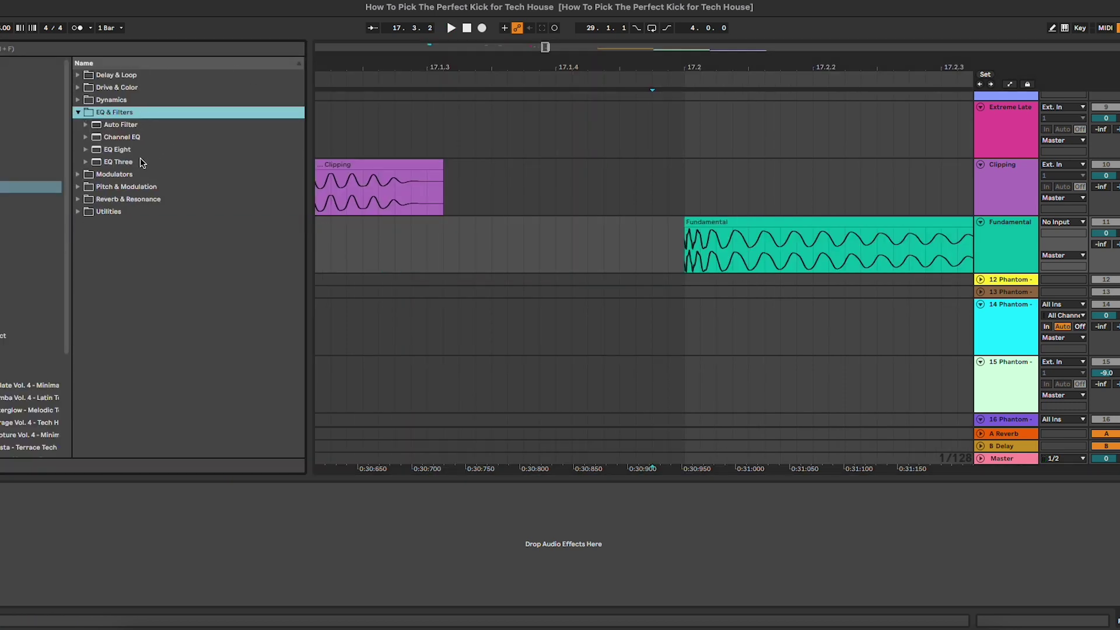
left_click_drag(123, 150, 758, 256)
key("ctrl+alt+b")
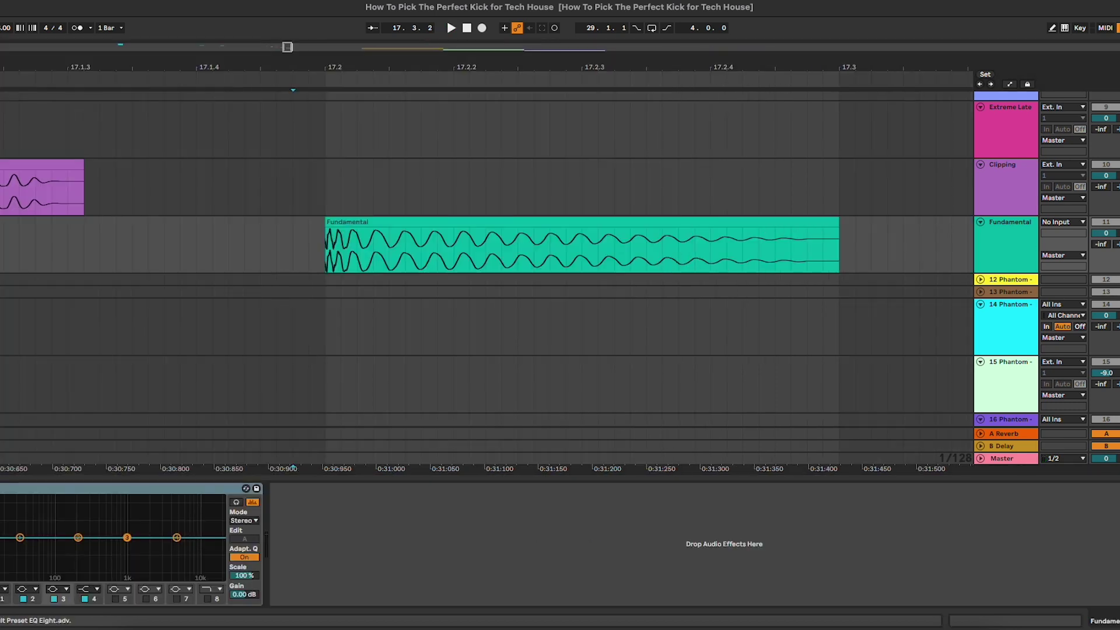
Expand the EQ Eight display, play the Fundamental clip to view its spectrum, and stop playback
left_click(245, 488)
left_click_drag(467, 268, 467, 243)
scroll(505, 167, "down", 3)
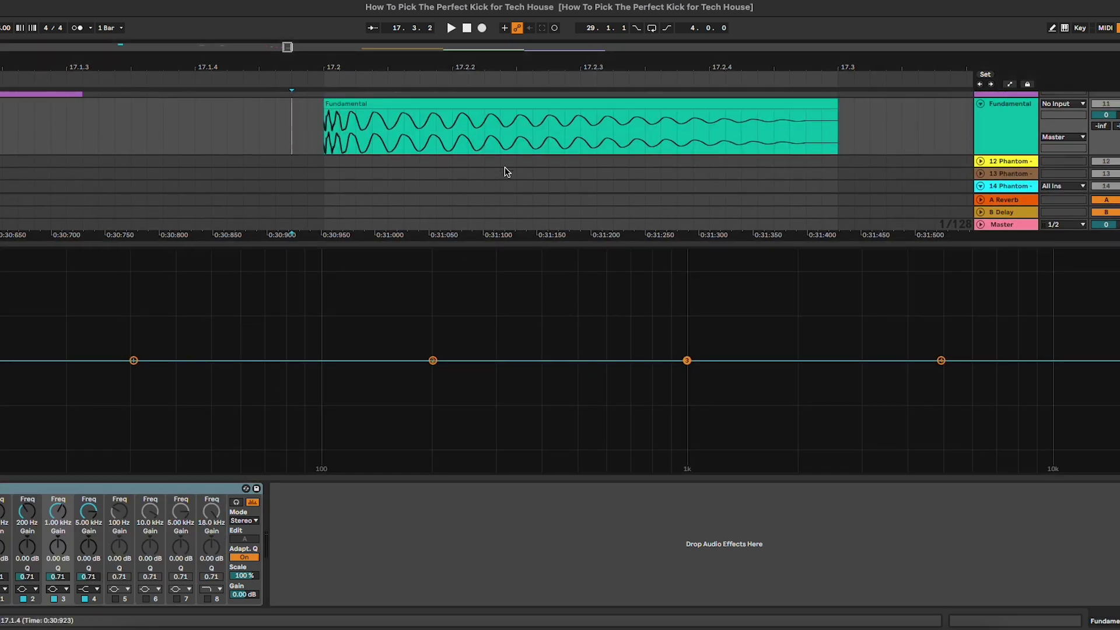
key("space")
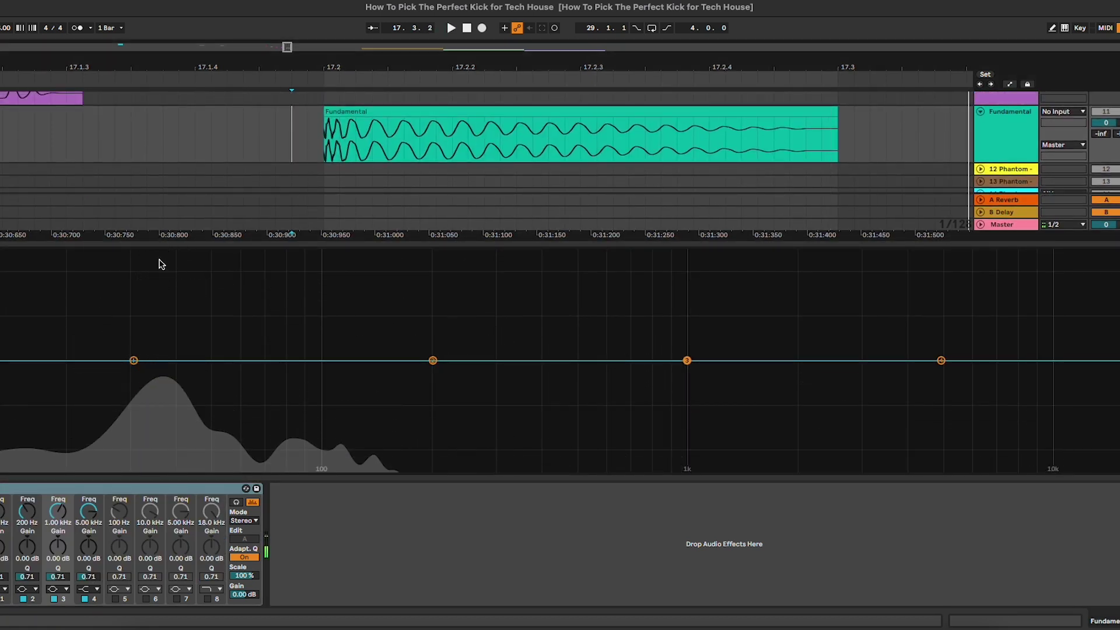
key("space")
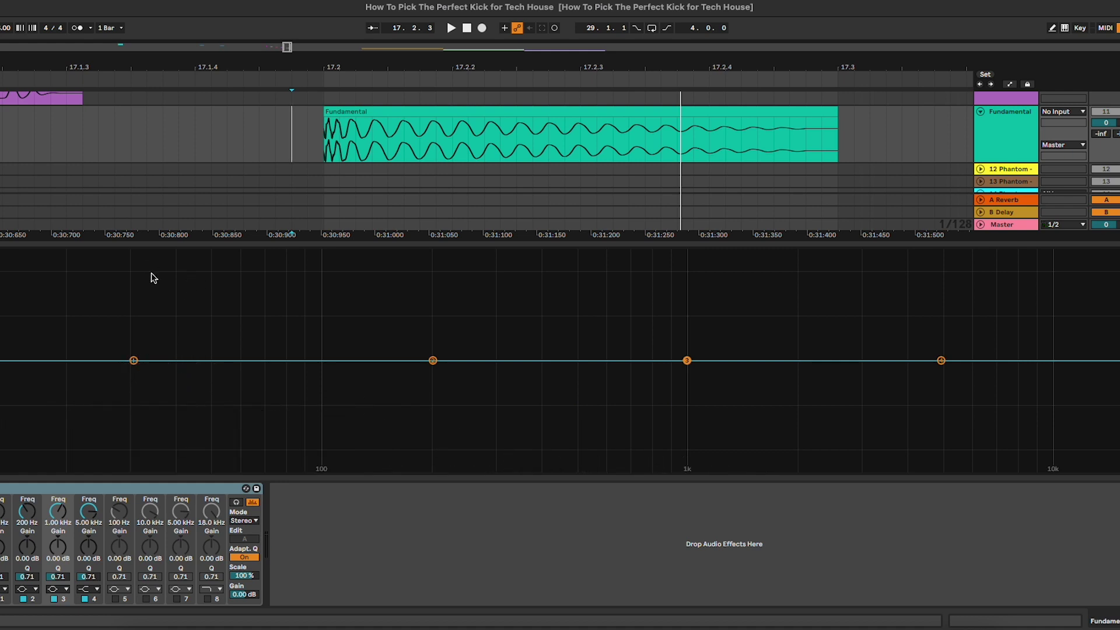
Move the EQ's first band to the frequency of the kick's fundamental peak, and select the Fundamental clip
left_click_drag(133, 360, 170, 364)
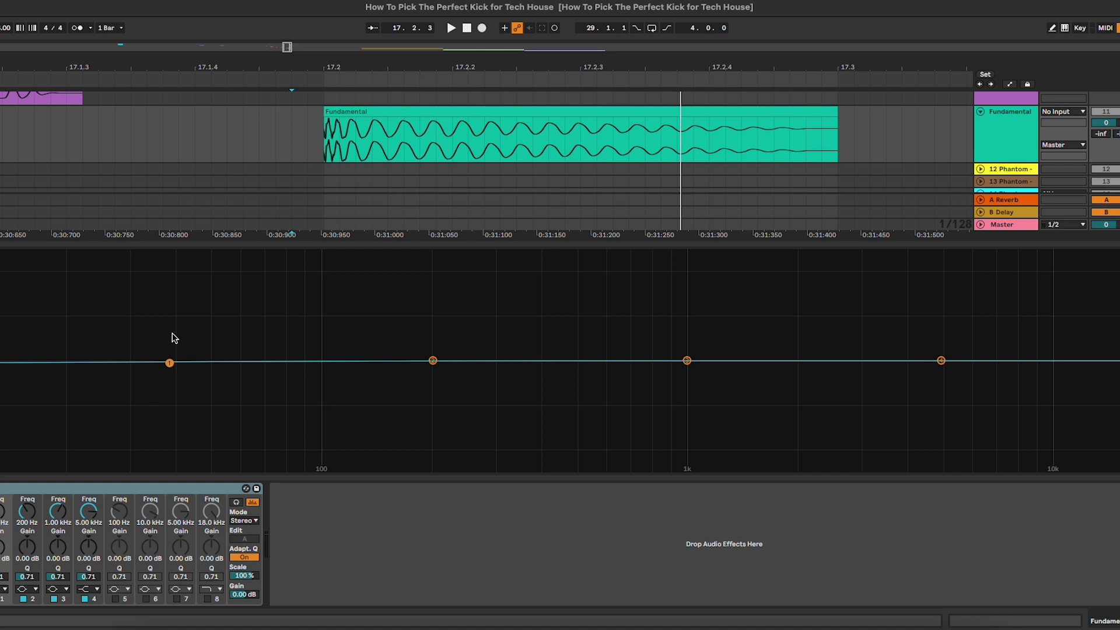
left_click(588, 107)
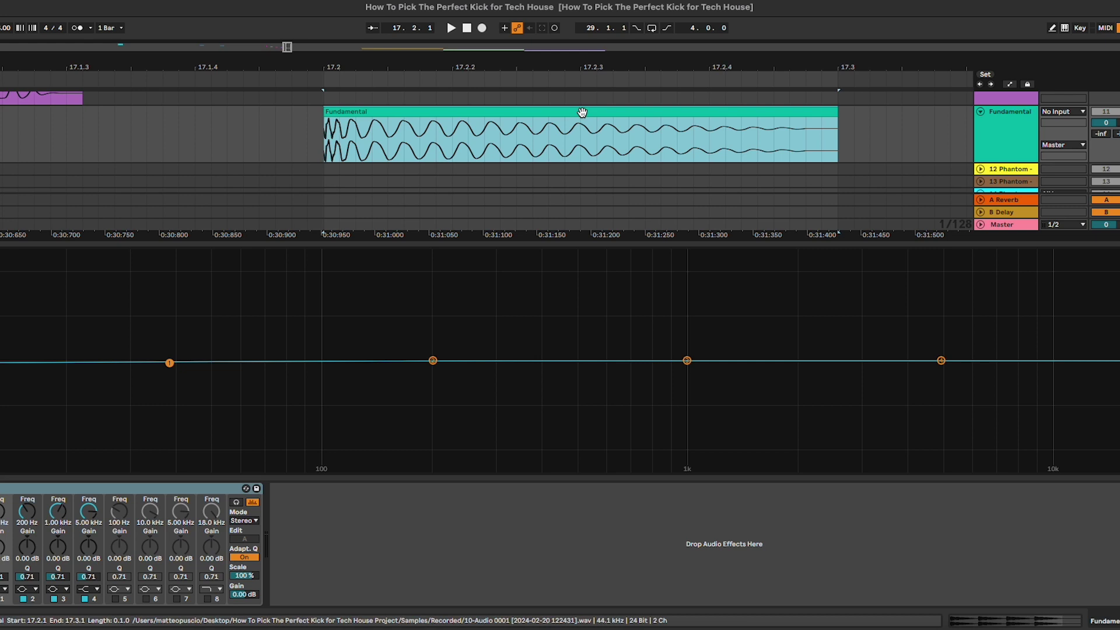
left_click(515, 140)
scroll(516, 140, "up", 2)
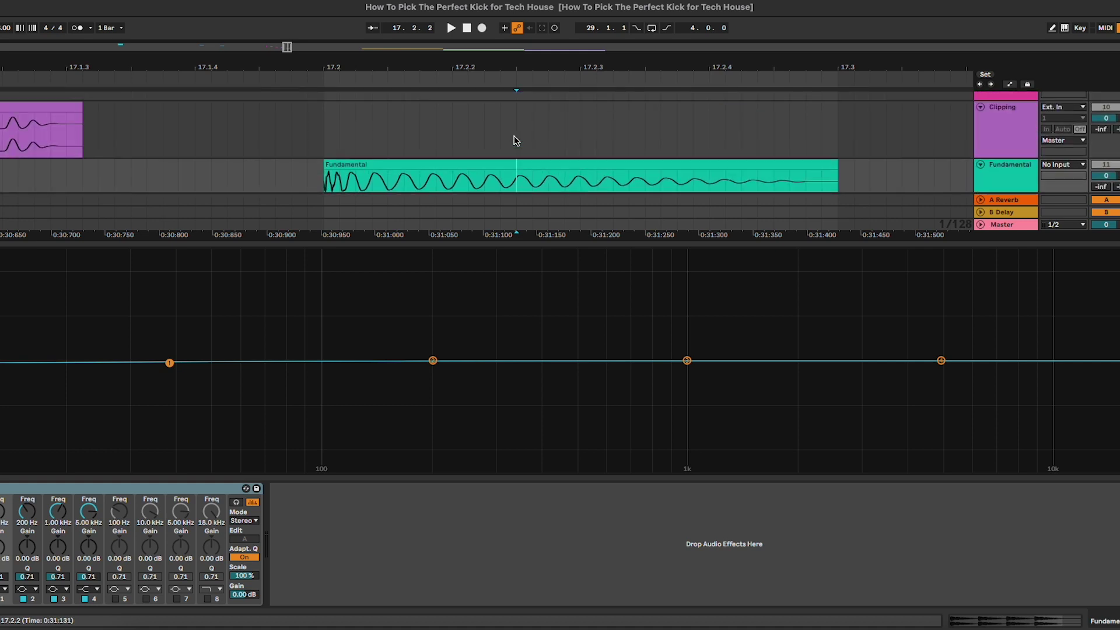
left_click(500, 165)
scroll(503, 166, "down", 2)
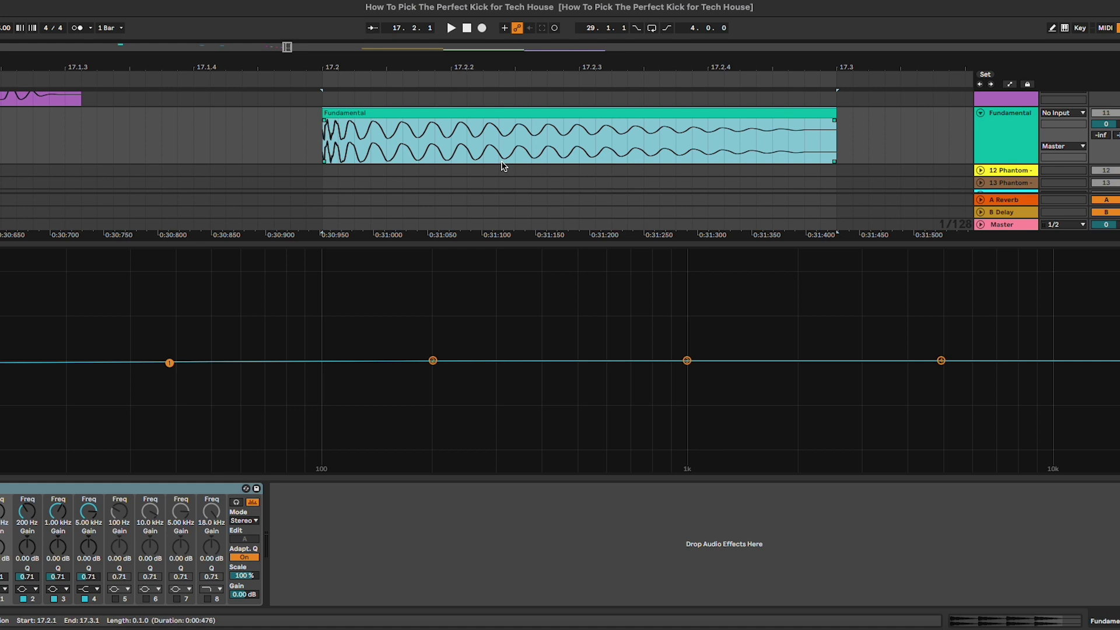
left_click(170, 363)
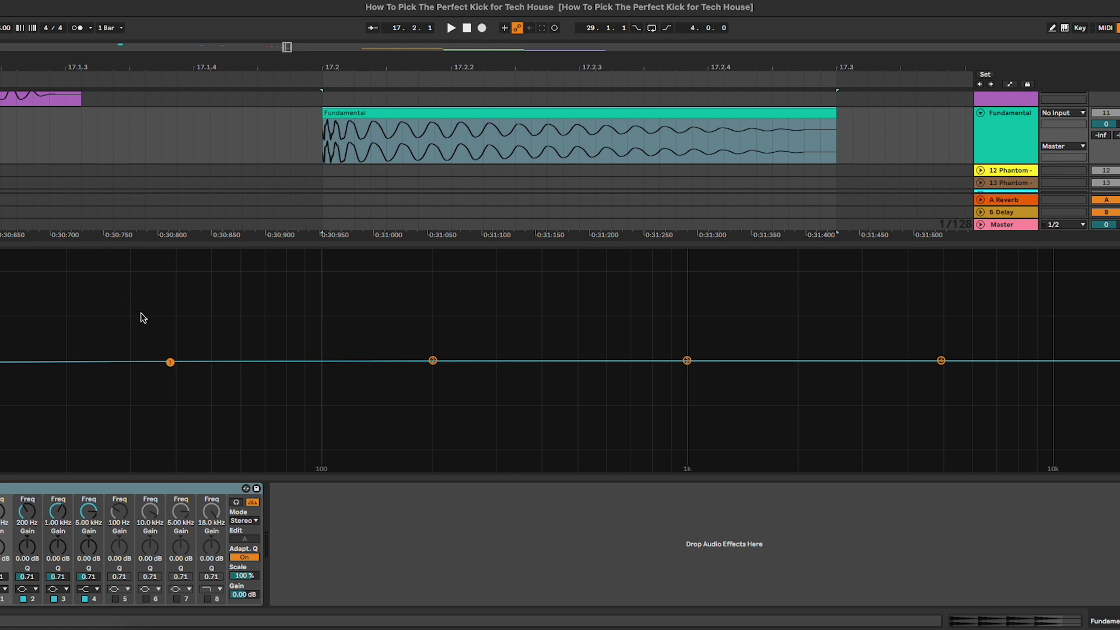
Fold the Fundamental track and find the Phantom kick and bass clips starting at bar 21
left_click(981, 113)
left_click(935, 126)
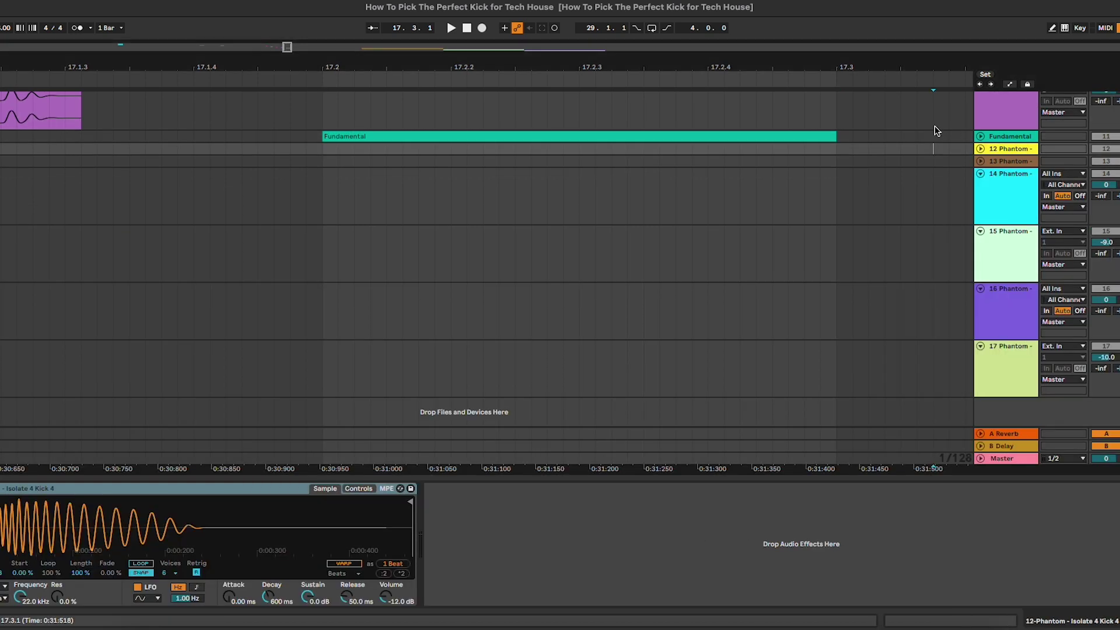
key("minus")
key("minus")
key("minus")
scroll(935, 126, "right", 10)
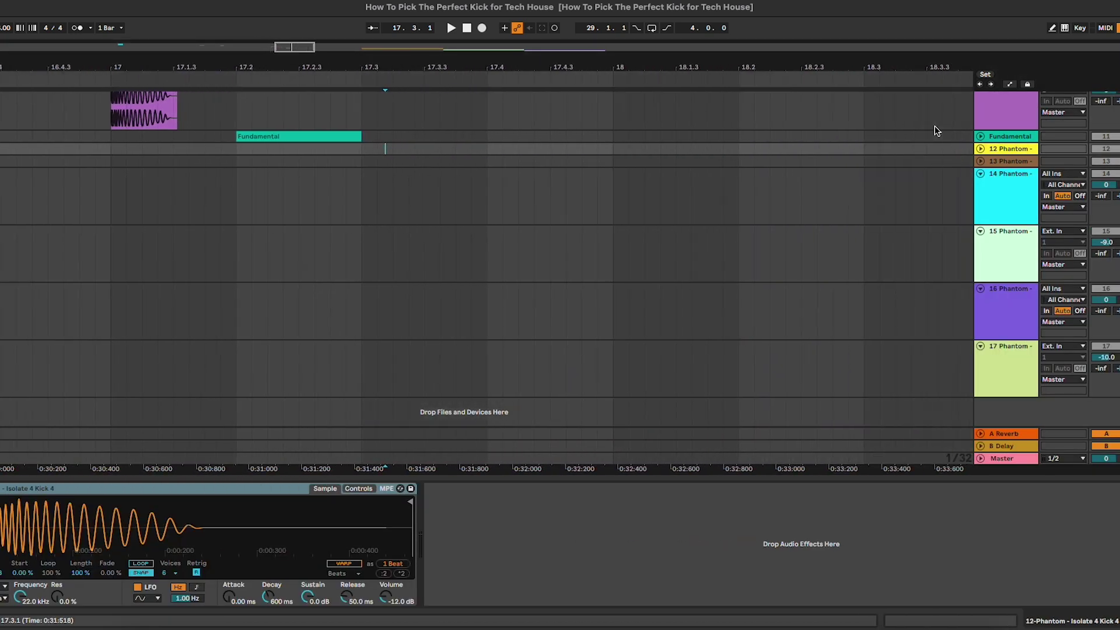
scroll(934, 125, "right", 10)
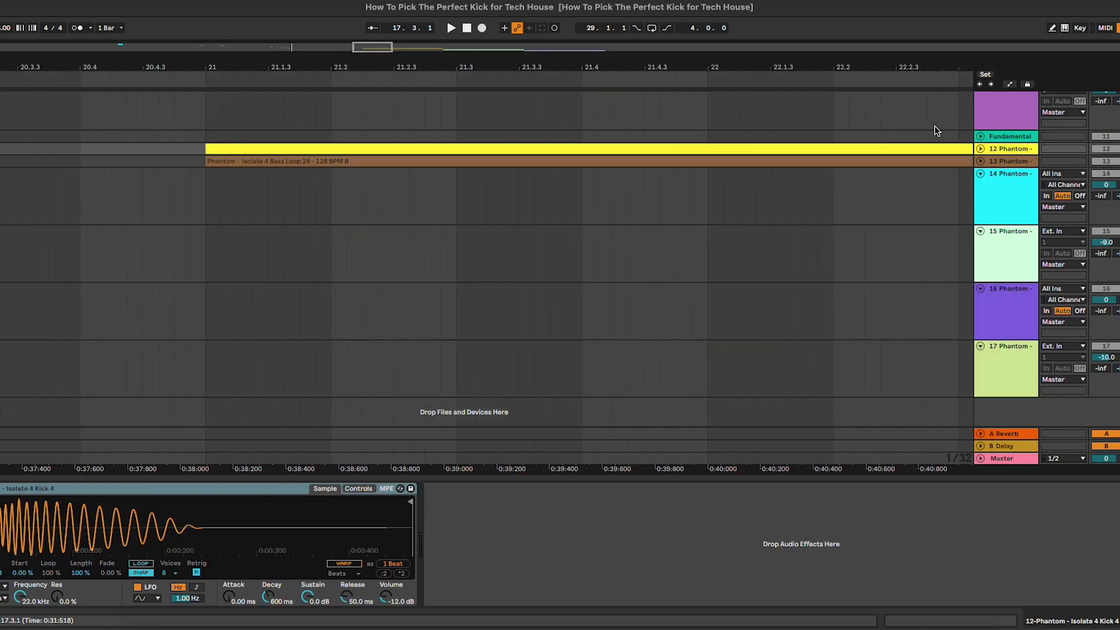
scroll(663, 207, "left", 3)
scroll(662, 207, "down", 2)
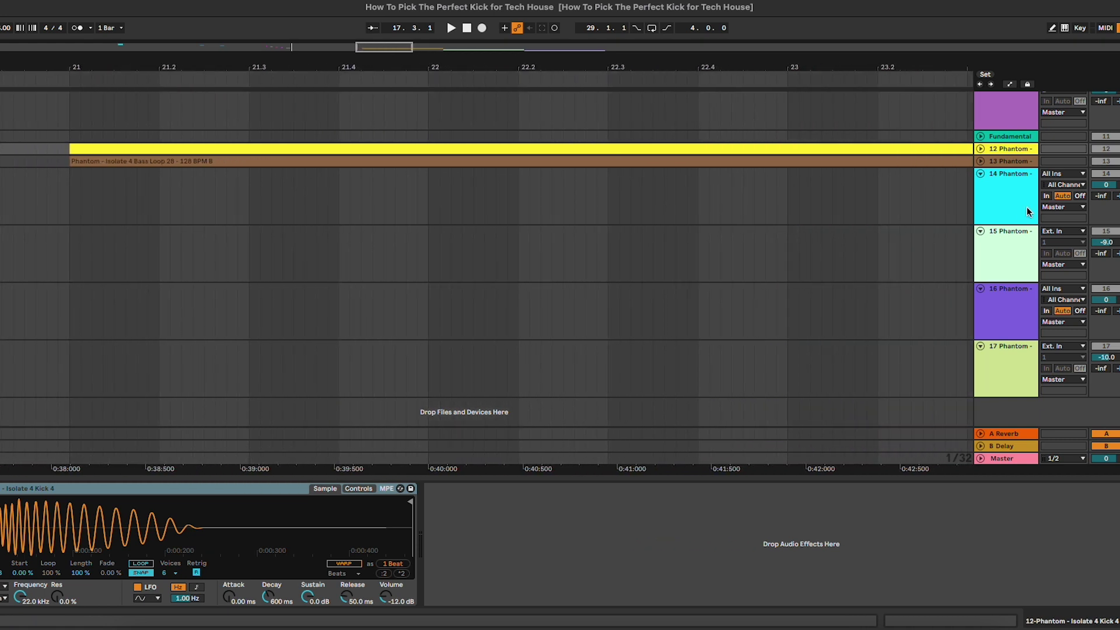
Fold tracks 14 to 17 together and show the whole clip pair from bar 21 to bar 25
left_click(1012, 199)
left_click(1014, 376, "shift")
key("Left")
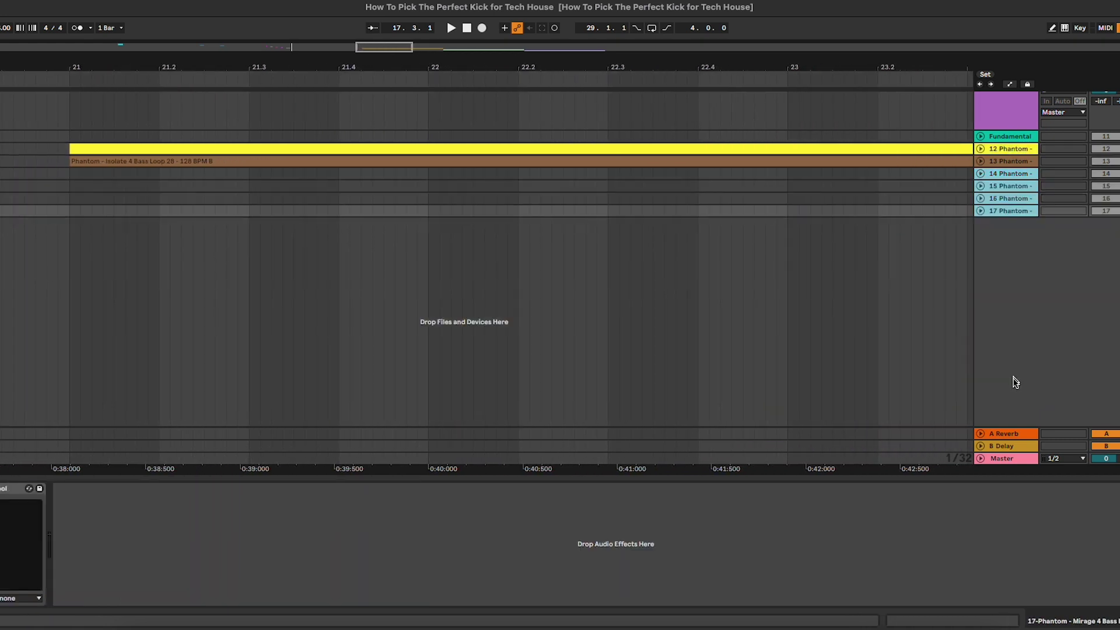
left_click(554, 209)
scroll(555, 209, "down", 3)
scroll(554, 208, "right", 1)
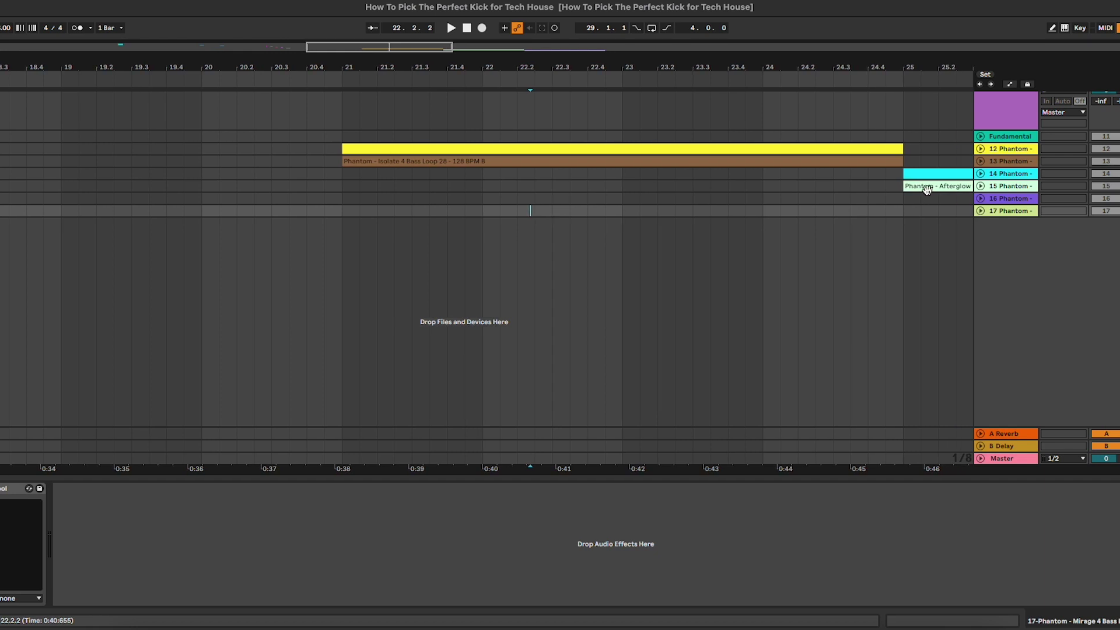
Unfold tracks 12 and 13, and select track 13
left_click(980, 161)
left_click(981, 148)
left_click(1004, 156)
left_click(1017, 227)
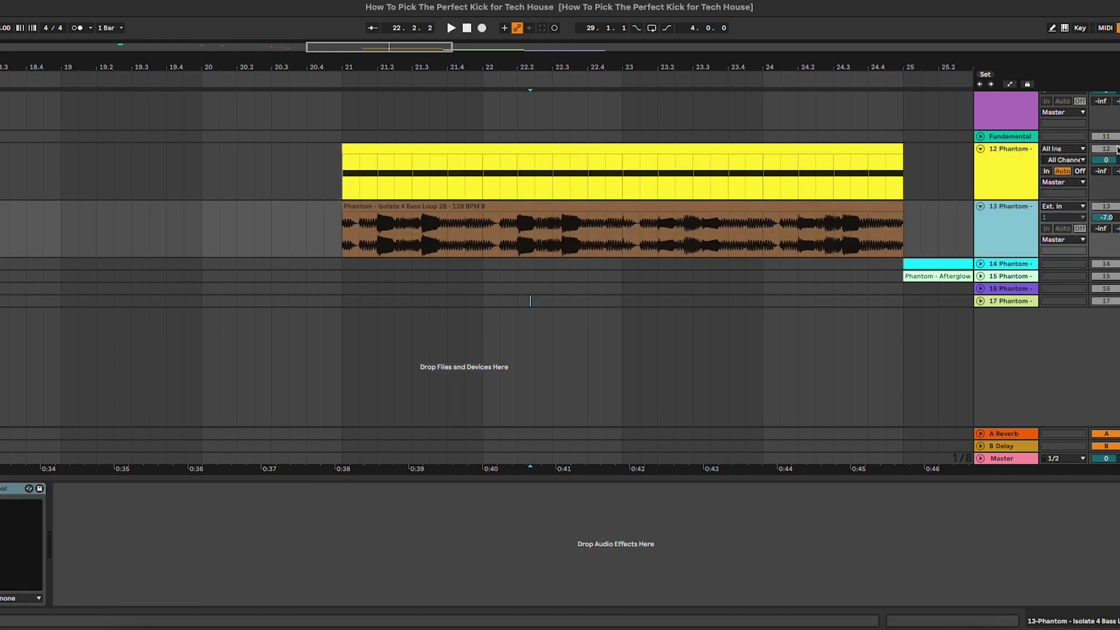
Loop the track 12 kick clip from bar 21 to bar 25 and play it with the bass loop
left_click(796, 145)
key("ctrl+l")
key("space")
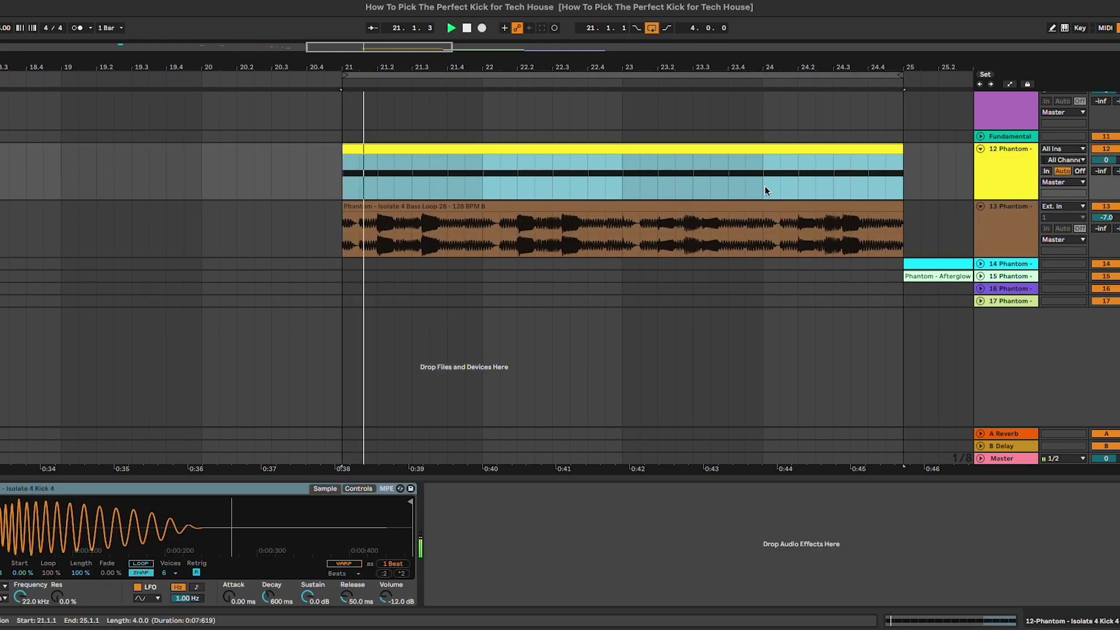
left_click(763, 190)
left_click(1005, 228)
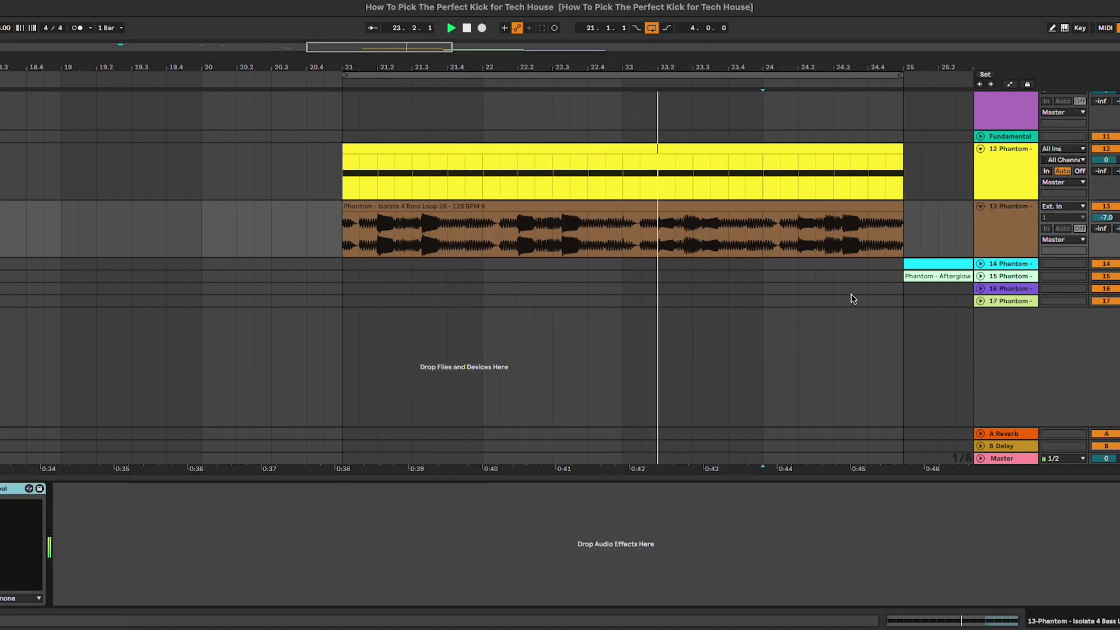
Select the Isolate 4 Bass Loop clip on track 13, play it from bar 21, and stop playback
left_click(545, 207)
key("space")
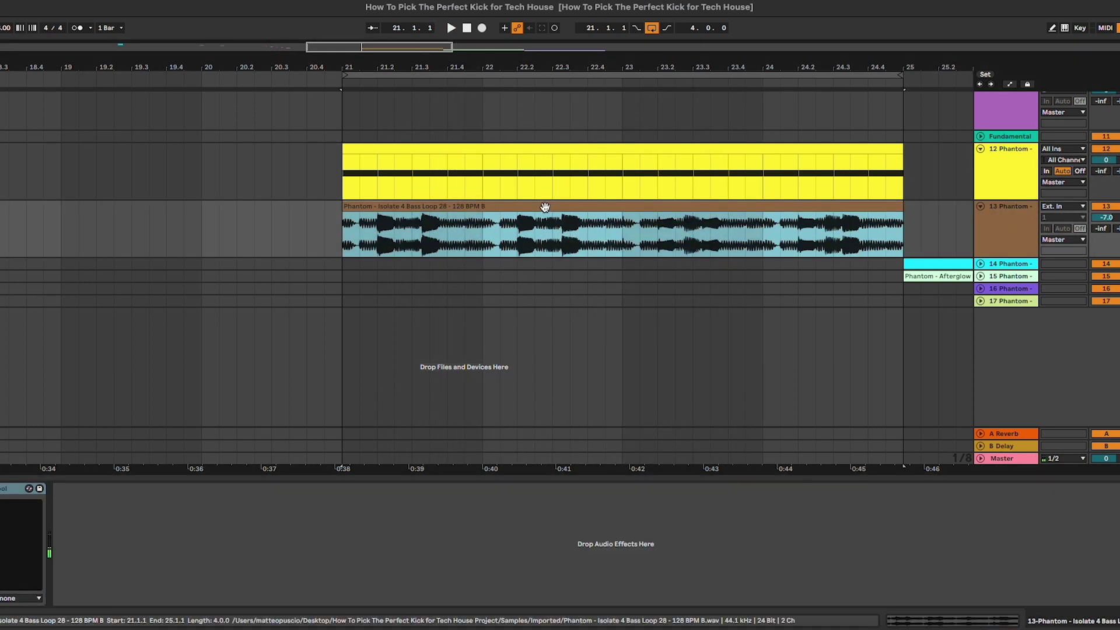
key("space")
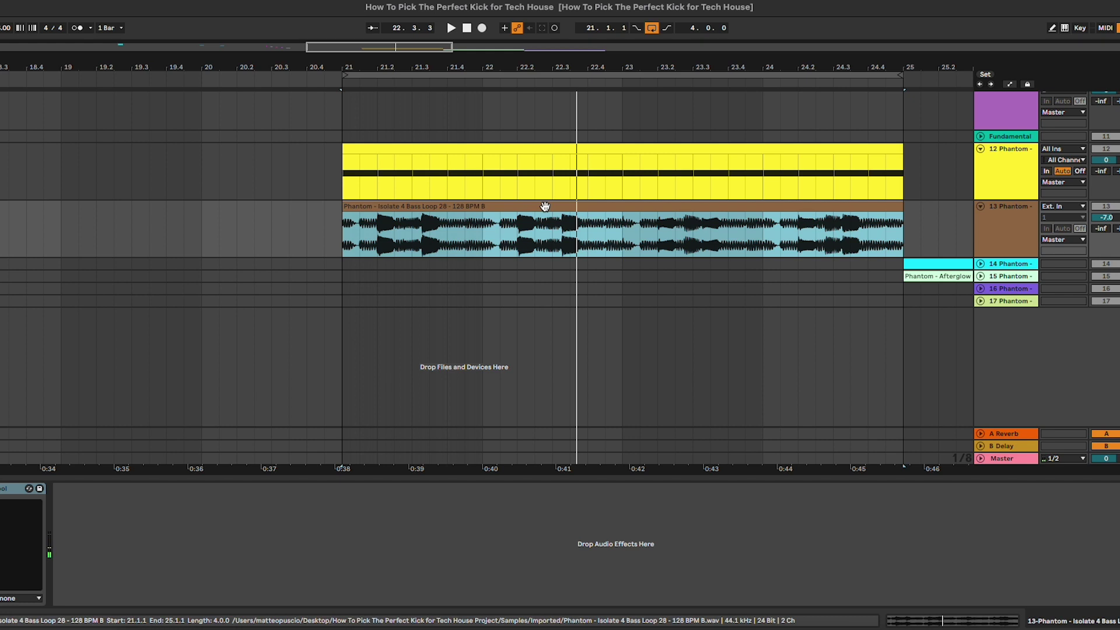
Select the kick clip on track 12, play it from bar 21, and stop playback
left_click(943, 193)
left_click(658, 149)
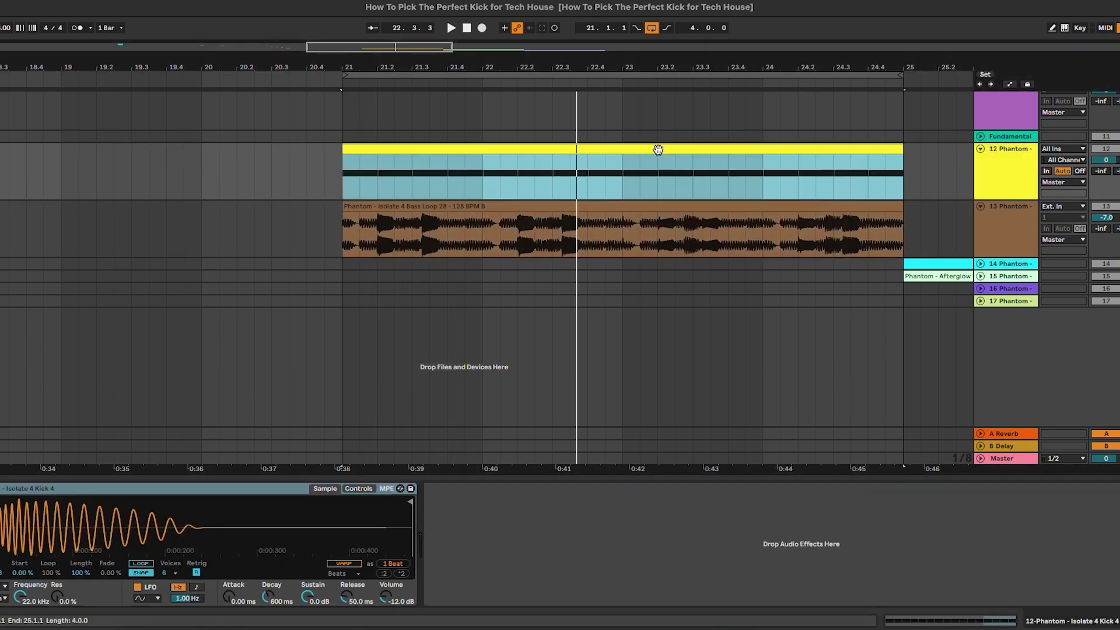
key("space")
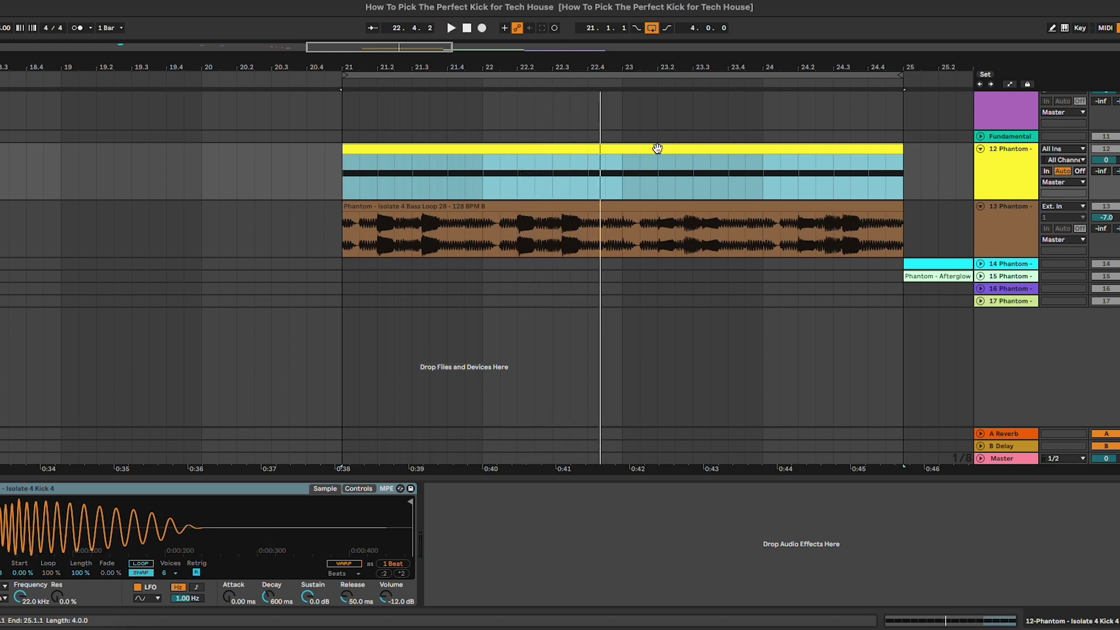
Highlight the Isolate 4 Bass Loop from bar 23 to bar 24, and select the kick clip above it
left_click_drag(630, 225, 770, 232)
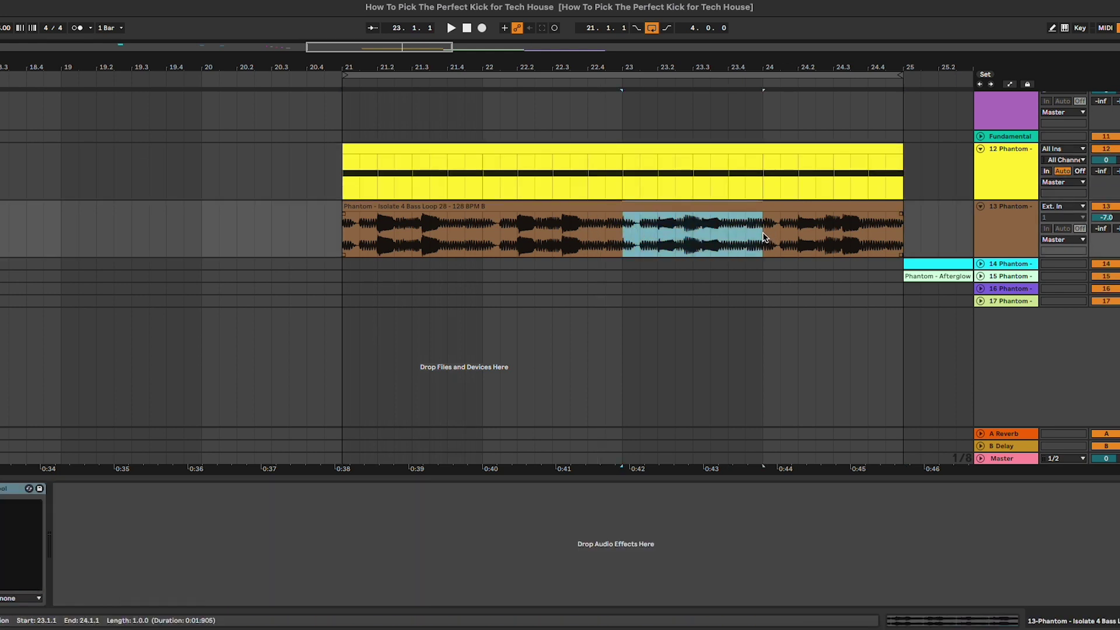
left_click(763, 237)
scroll(765, 237, "right", 2)
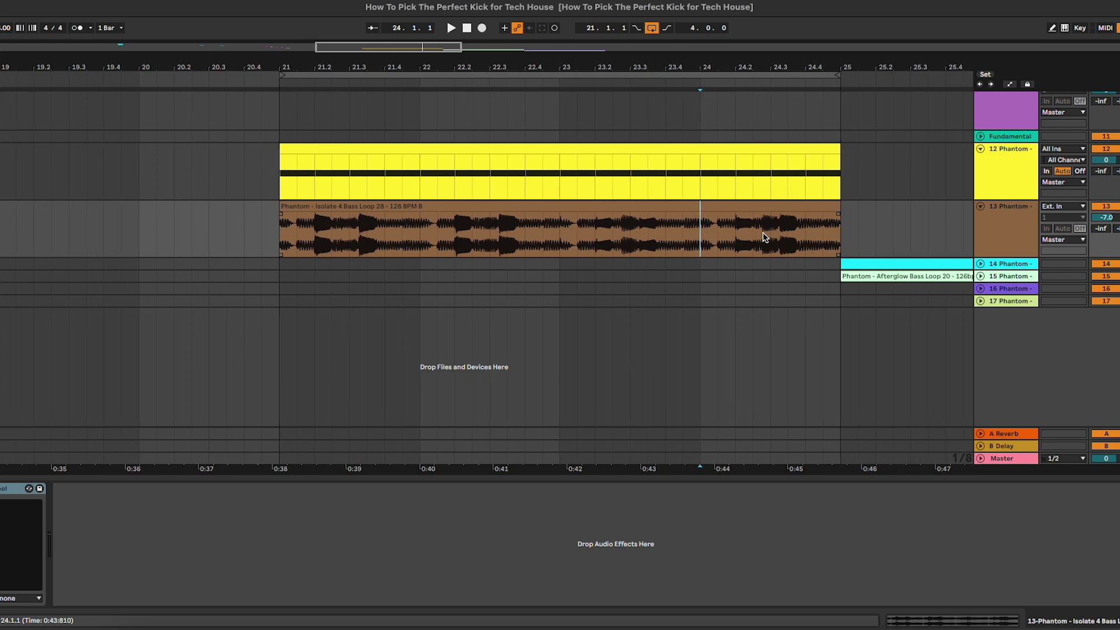
left_click(718, 193)
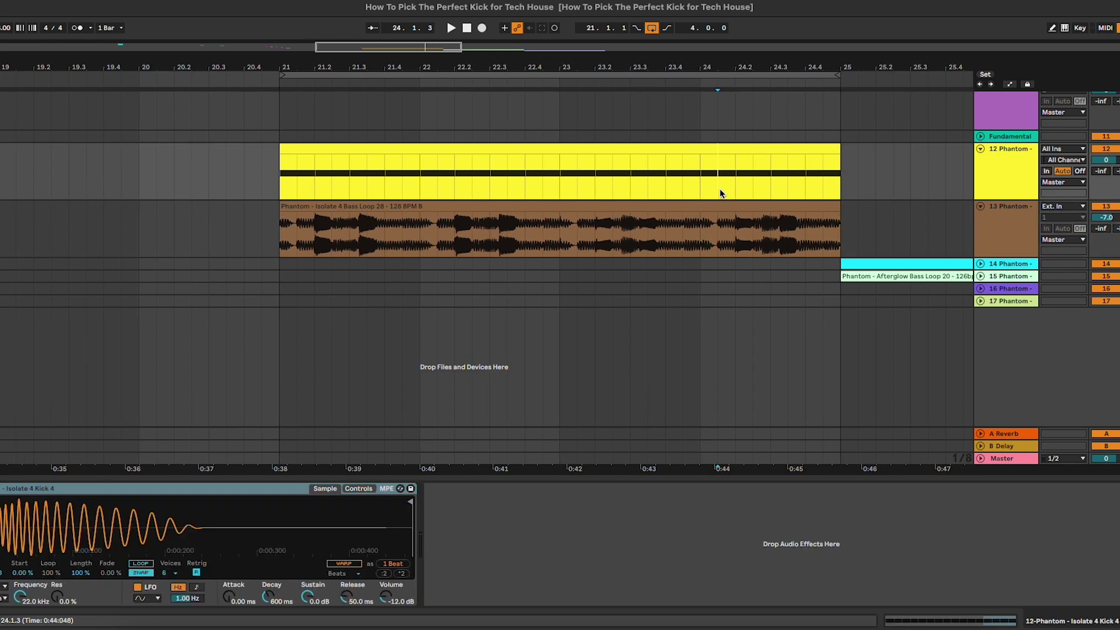
left_click(603, 149)
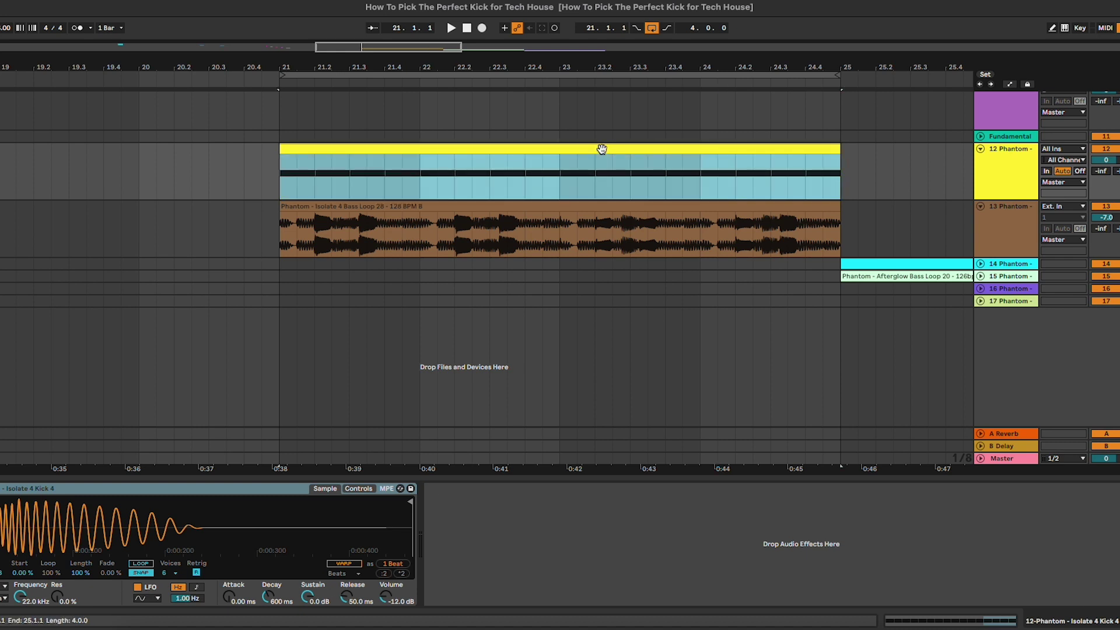
scroll(601, 150, "right", 3)
left_click(596, 172)
scroll(597, 172, "right", 1)
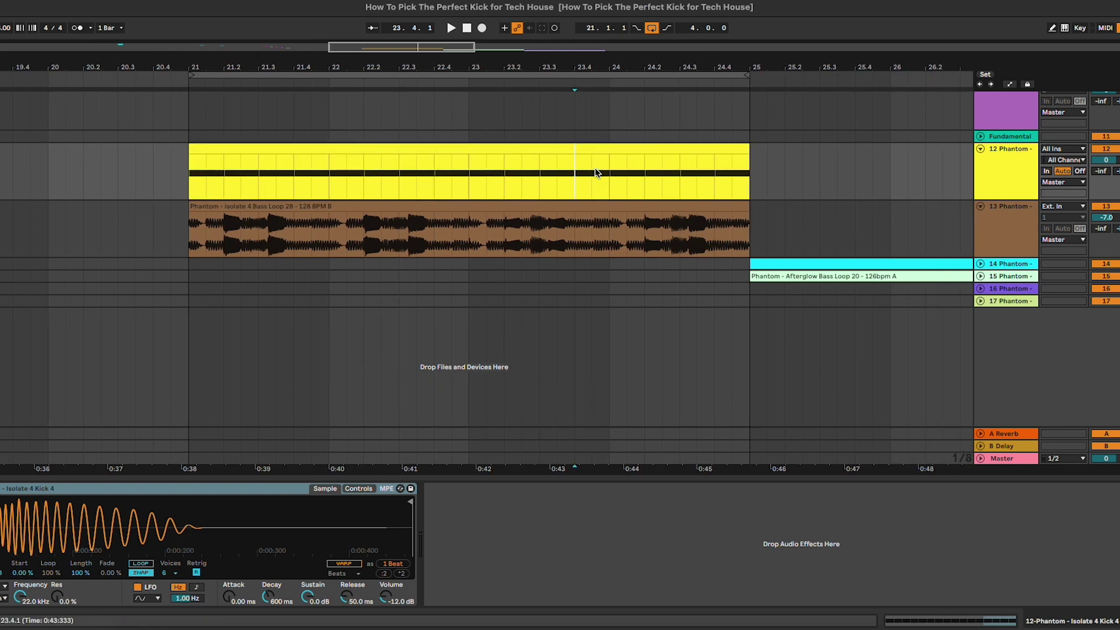
Unfold tracks 14 and 15 at bar 25, and select the Afterglow kick clip on track 14
scroll(597, 172, "right", 10)
left_click(981, 264)
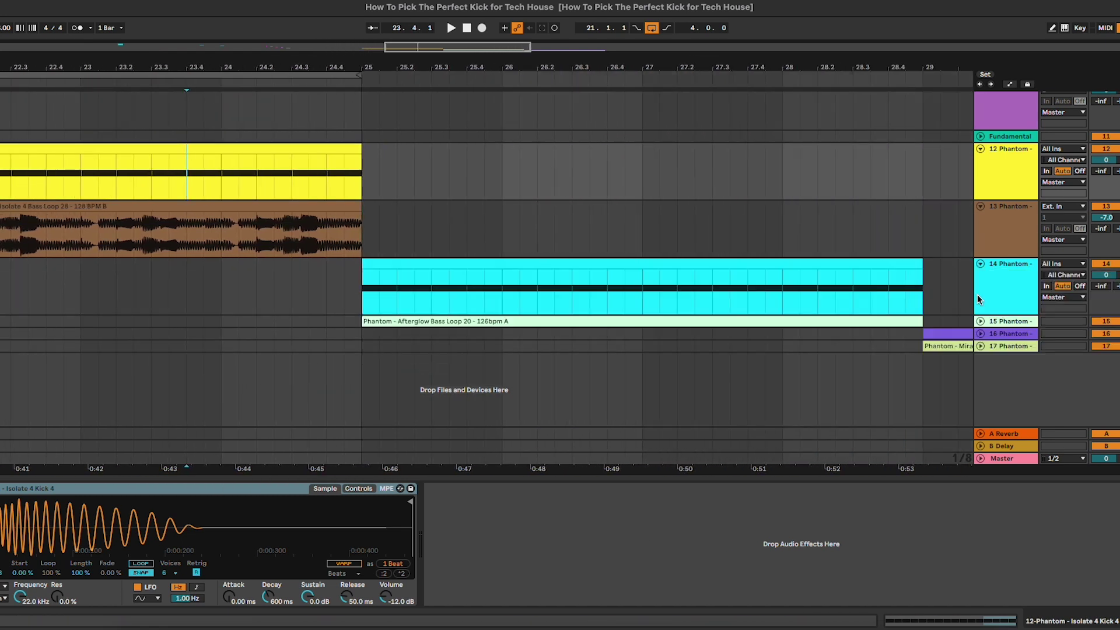
left_click(981, 321)
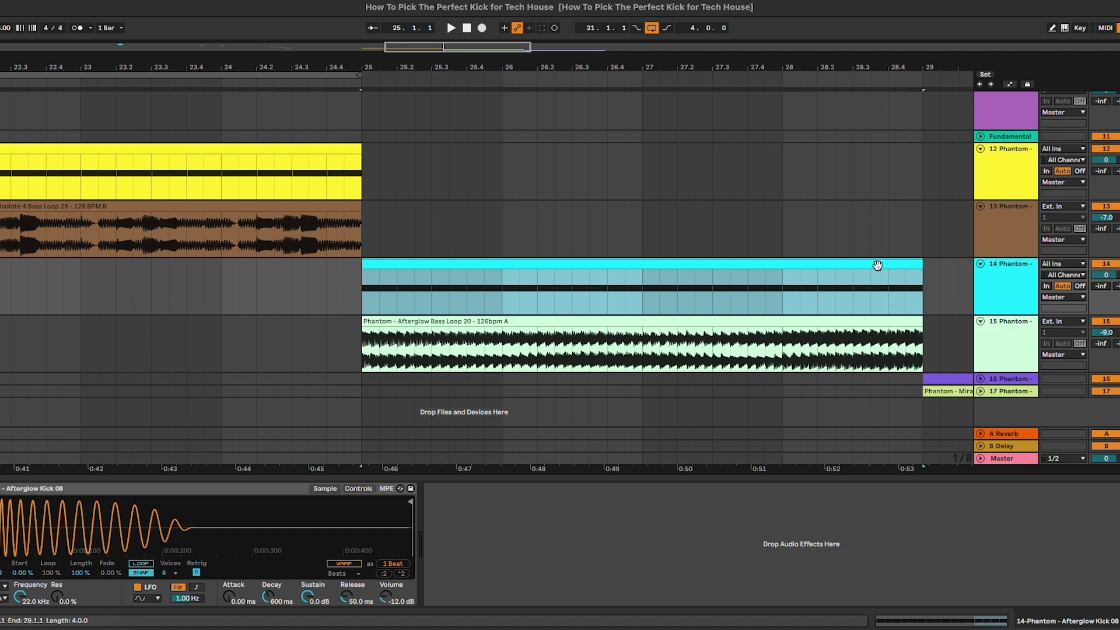
Loop the Afterglow kick and bass clips from bar 25 to bar 29, and play them together
key("ctrl+l")
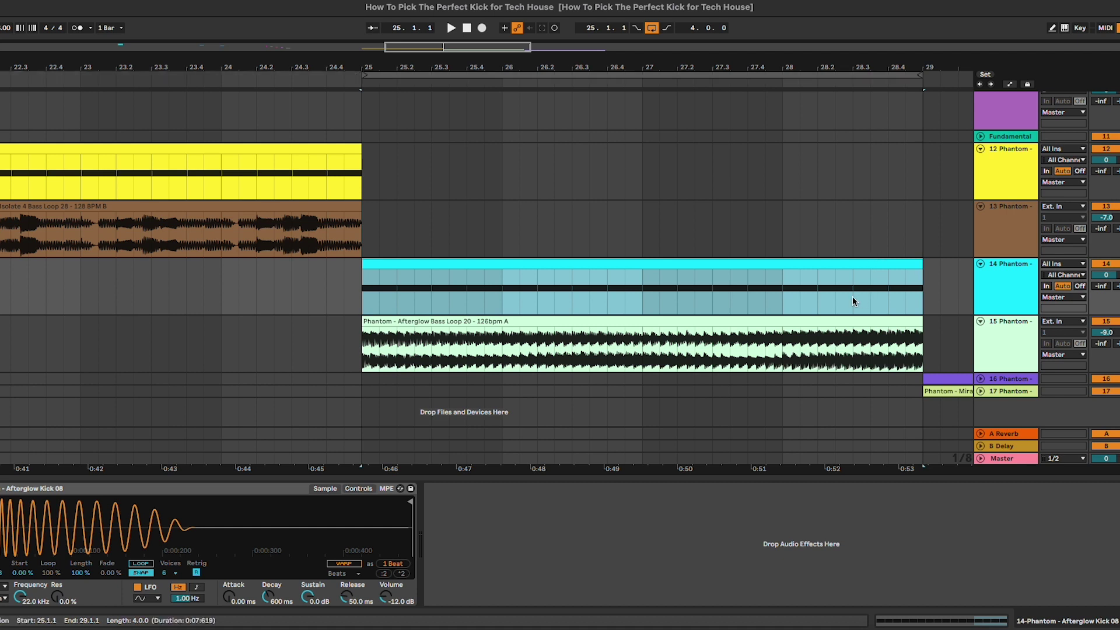
key("space")
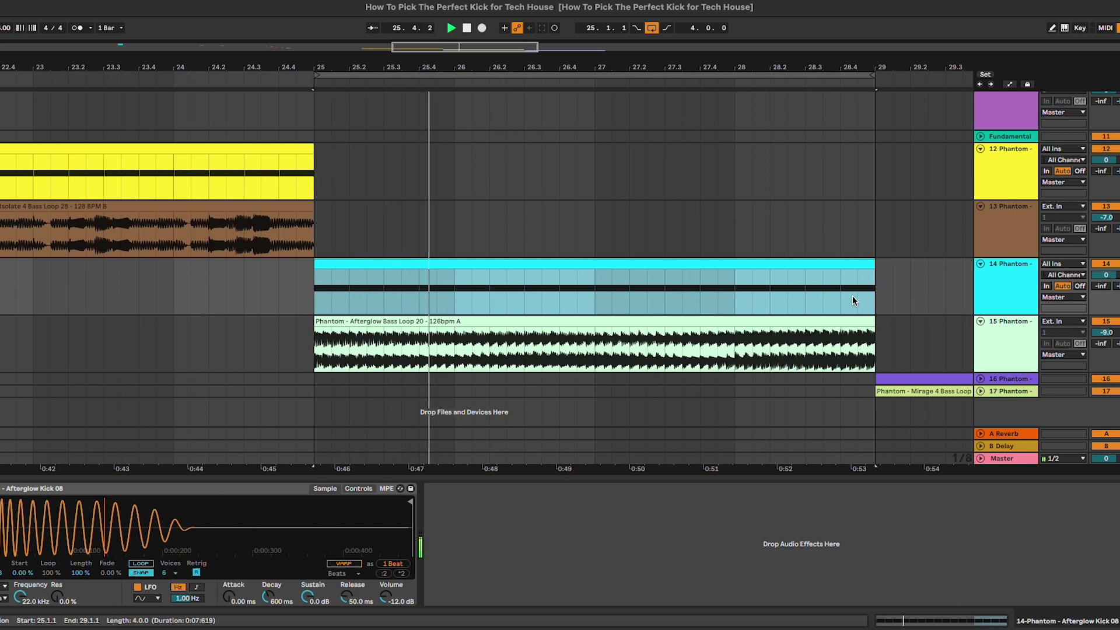
left_click(856, 324)
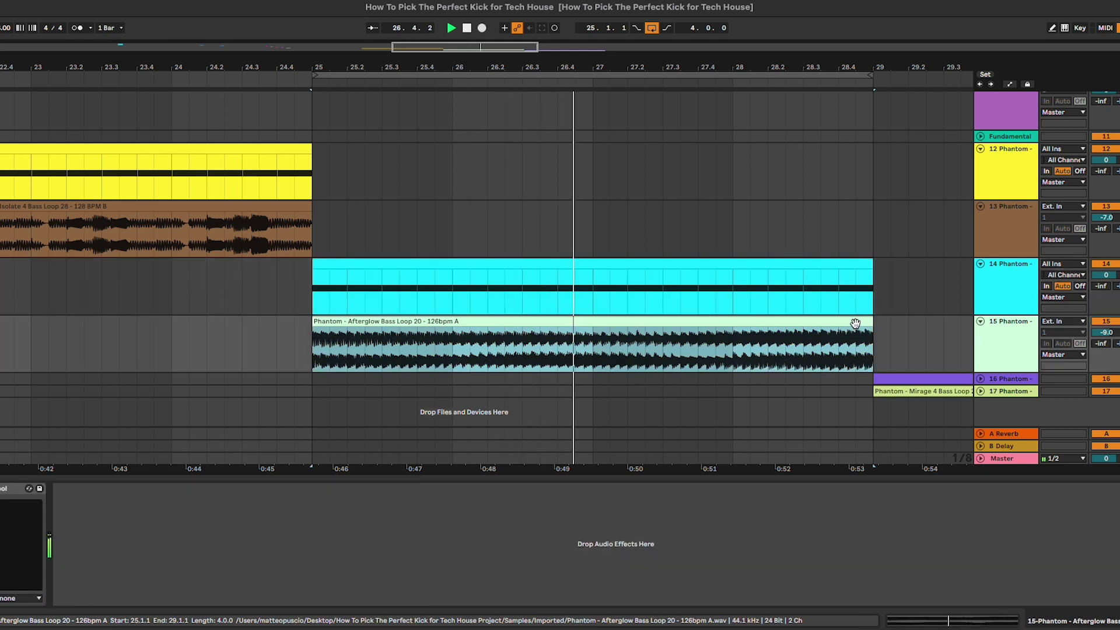
key("space")
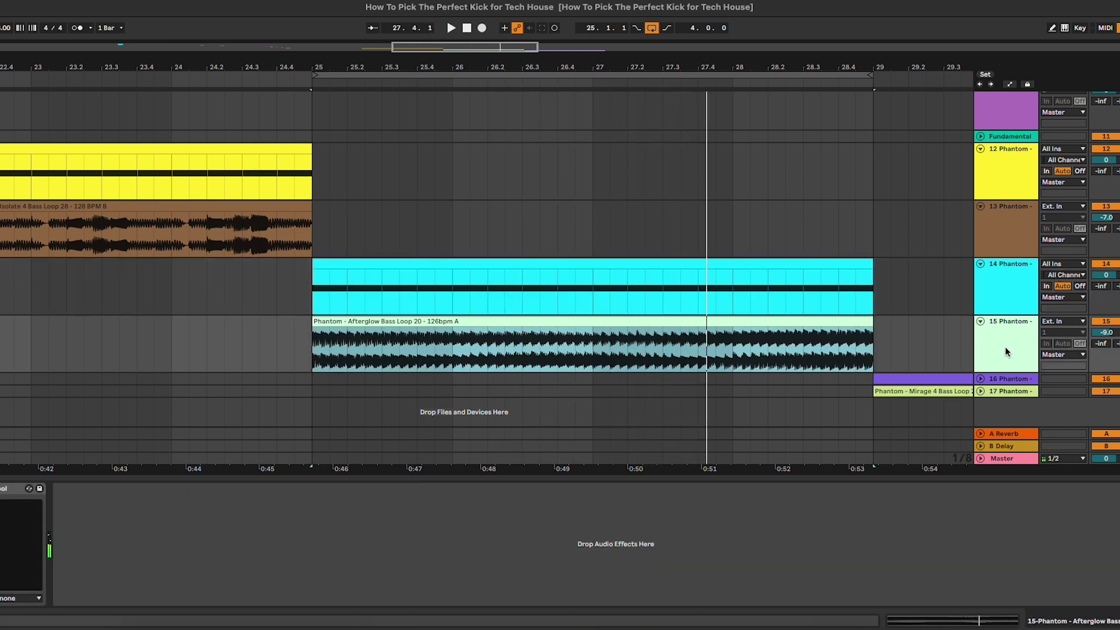
Select the Afterglow Bass Loop clip on track 15 and play it from bar 25
left_click(678, 322)
left_click(674, 321)
key("space")
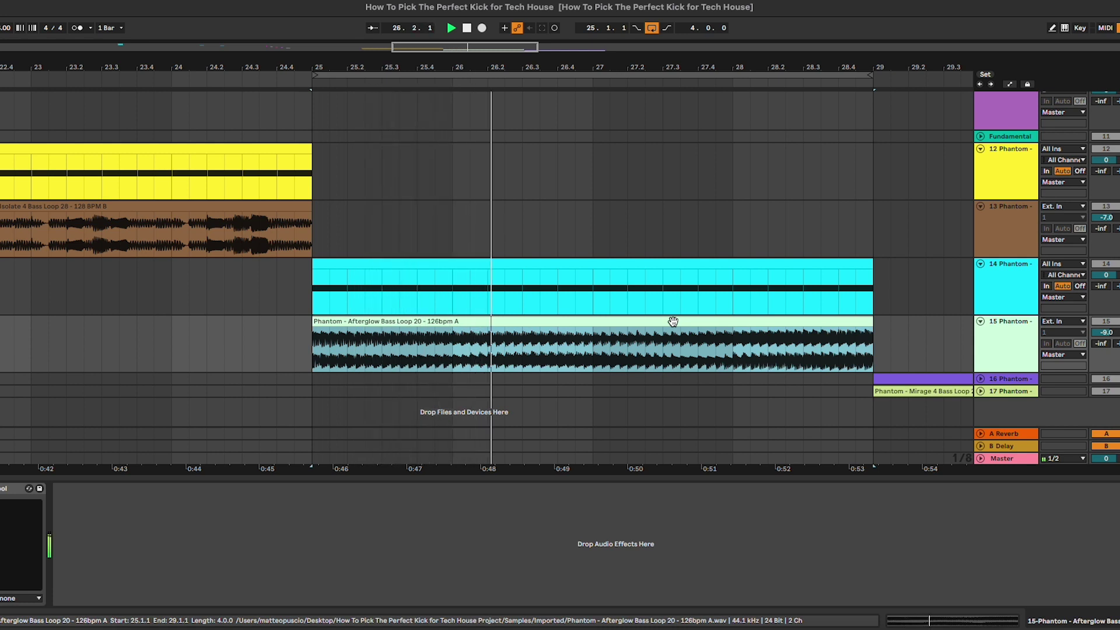
Select the Afterglow kick clip on track 14, play it from bar 25, and stop playback
left_click(1012, 293)
left_click(389, 264)
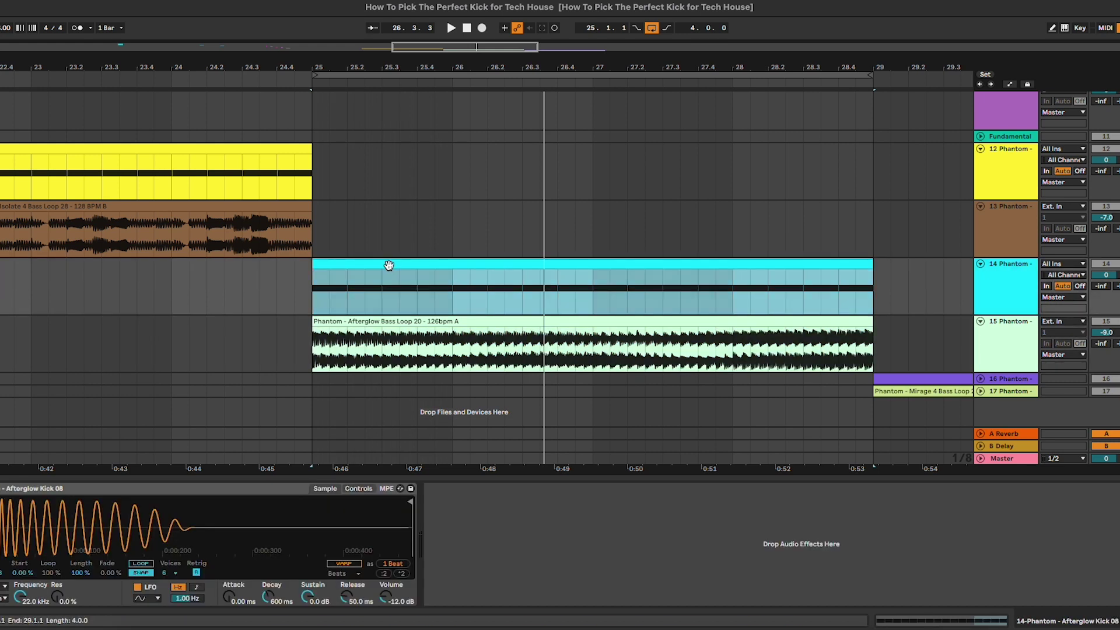
key("space")
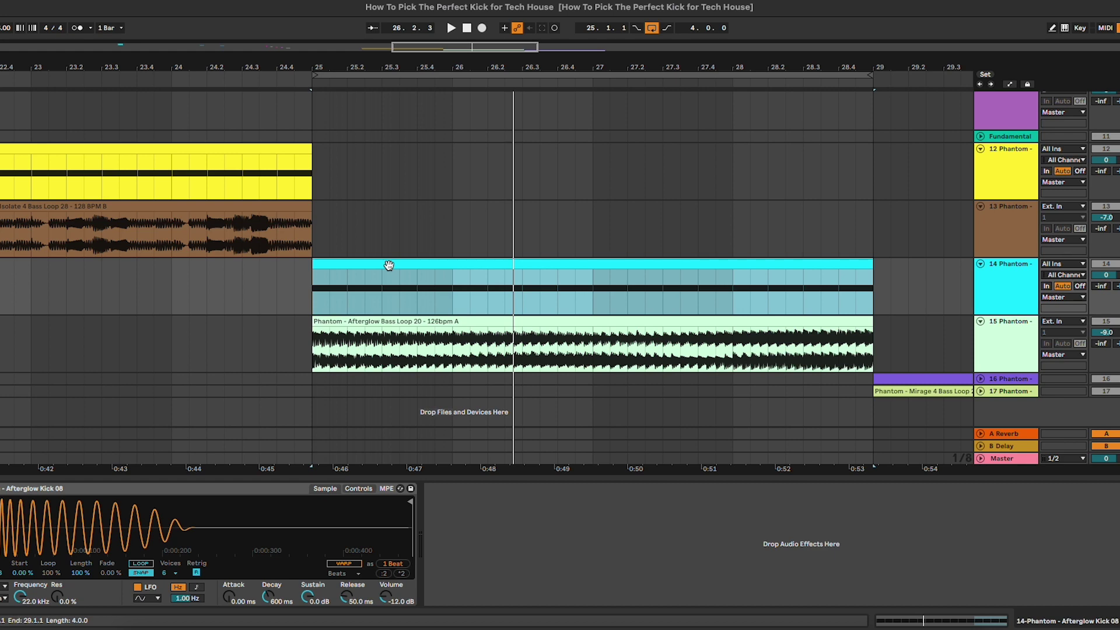
Clear the clip selection and fold tracks 14 and 15
left_click(397, 291)
scroll(396, 289, "right", 10)
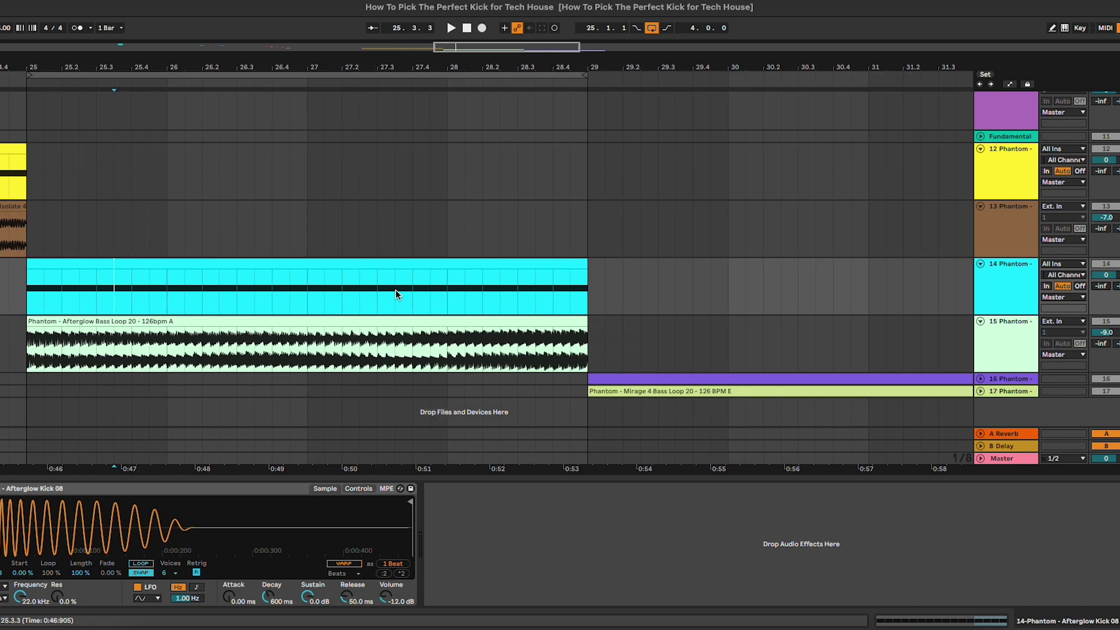
scroll(396, 290, "right", 3)
left_click(996, 342, "shift")
left_click(980, 264)
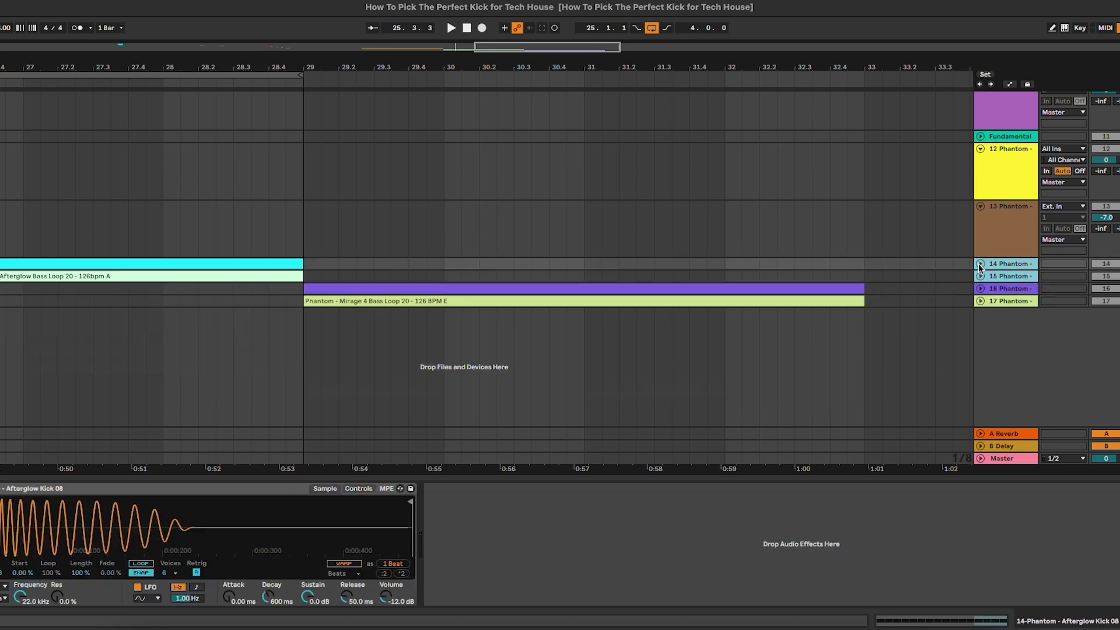
Loop the Mirage kick and bass clips from bar 29 to bar 33, and unfold tracks 16 and 17
left_click(825, 285)
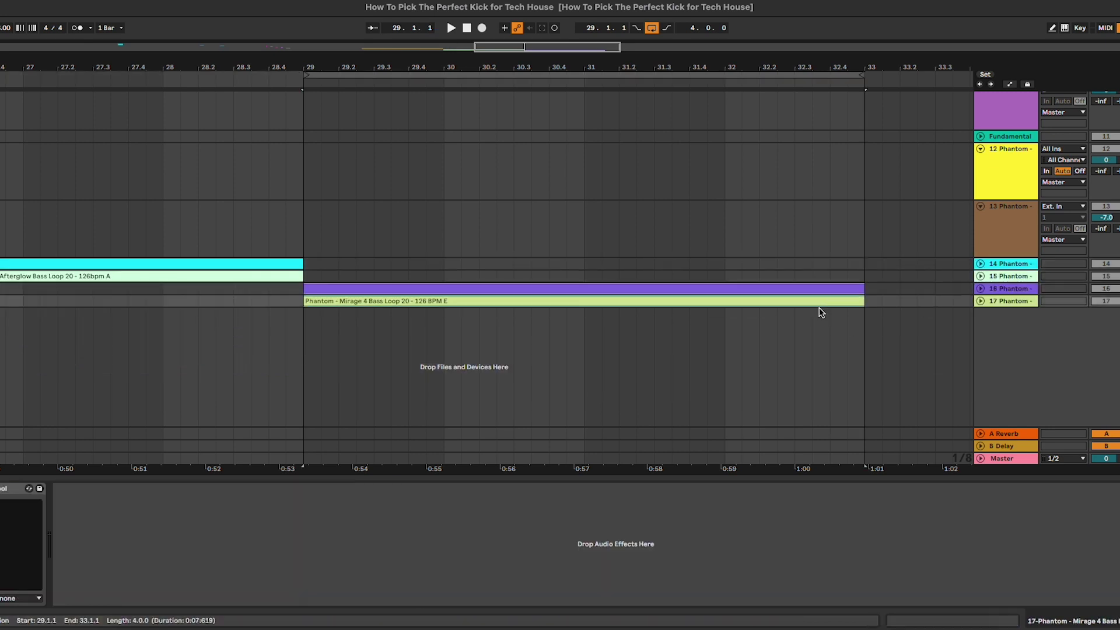
left_click(980, 288)
left_click(980, 346)
Select the Mirage kick clip on track 16, play it with the bass loop from bar 29, and stop playback
left_click(476, 292)
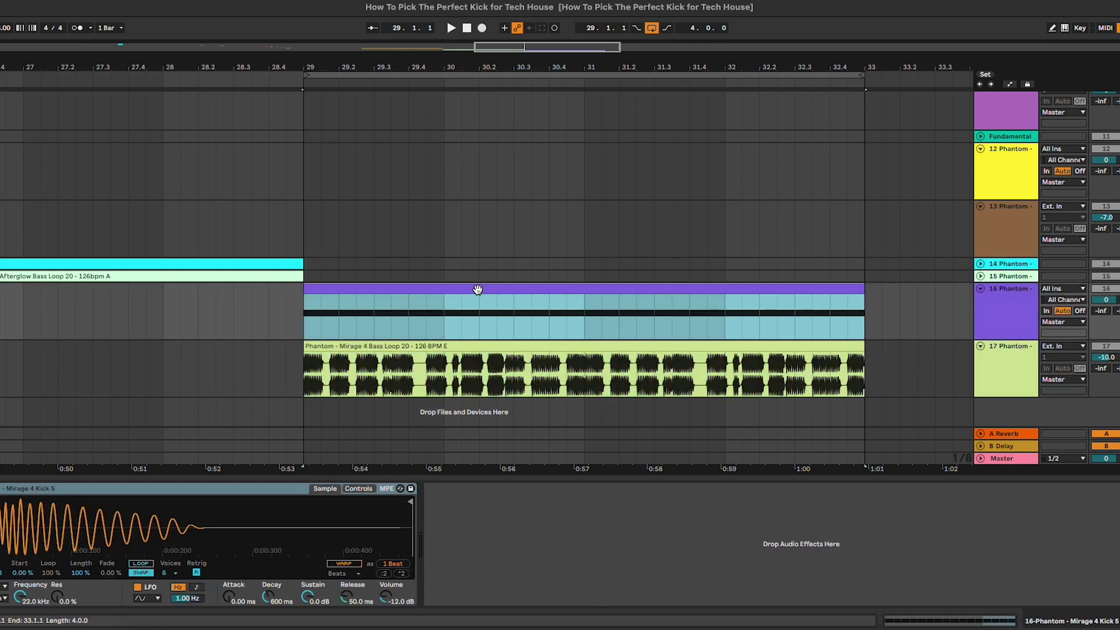
key("space")
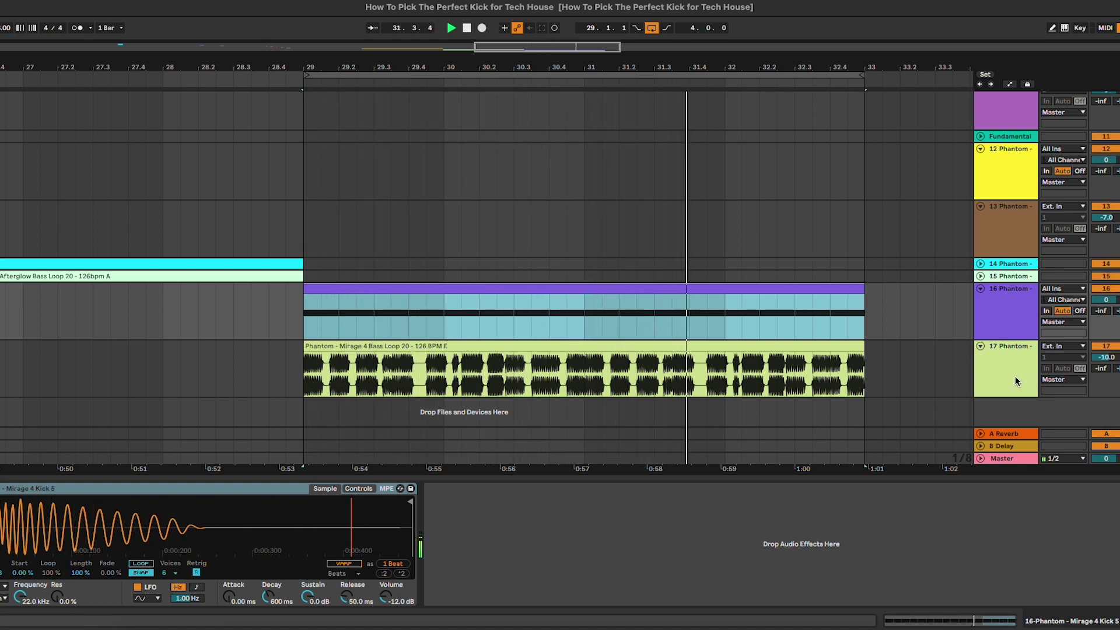
key("space")
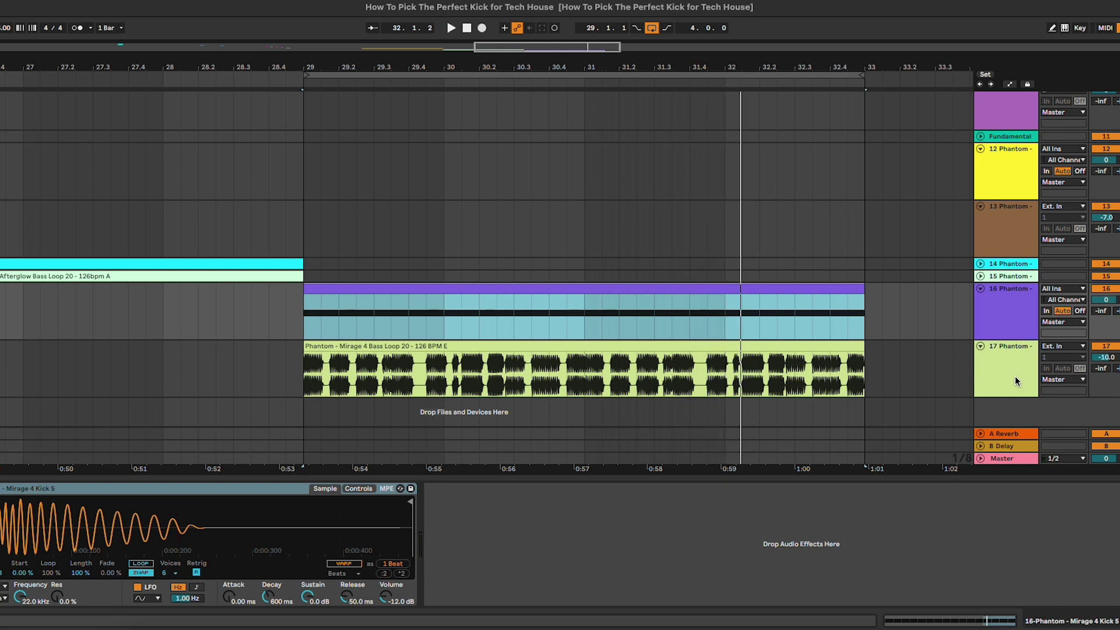
Select the Mirage Bass Loop track 17, play from bar 29, and stop playback
left_click(1015, 378)
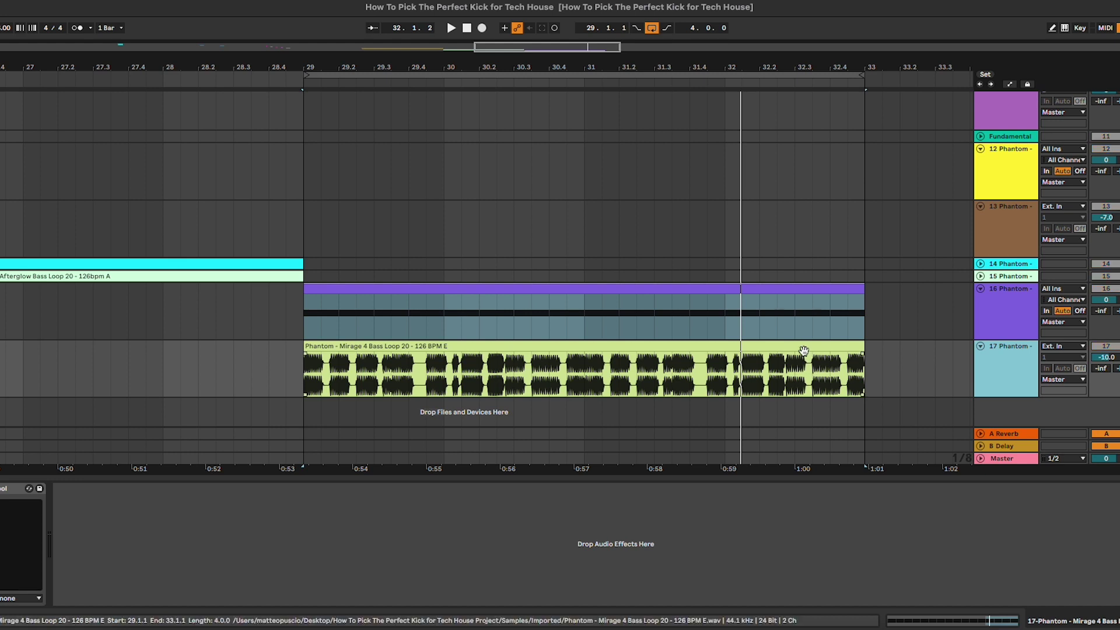
key("space")
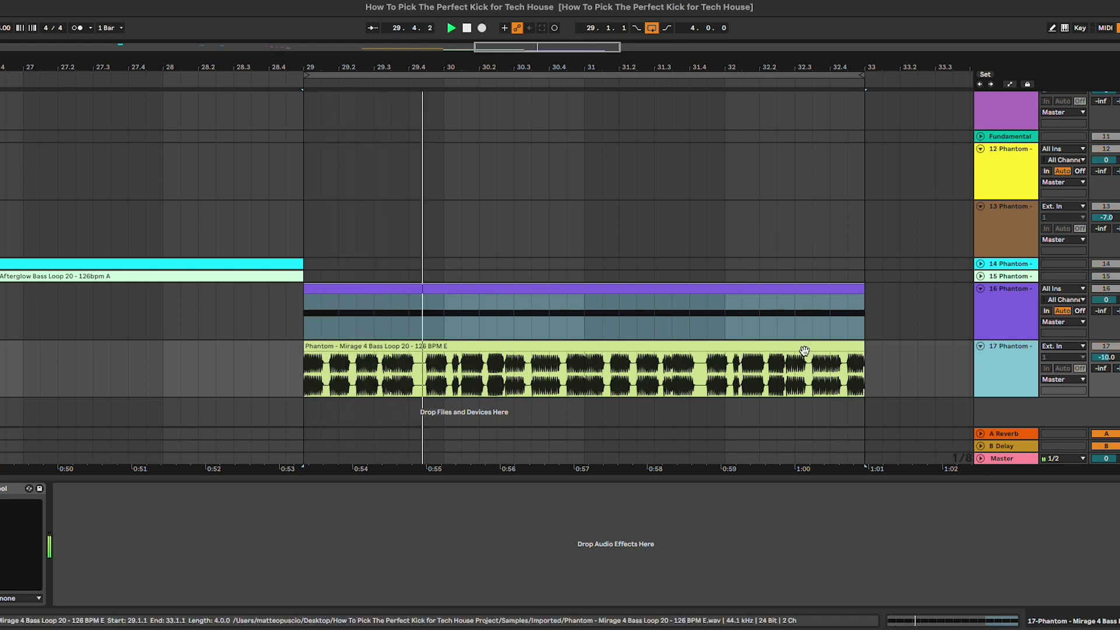
key("space")
Select the Mirage kick track 16, play the loop from bar 29, and stop playback
left_click(1002, 312)
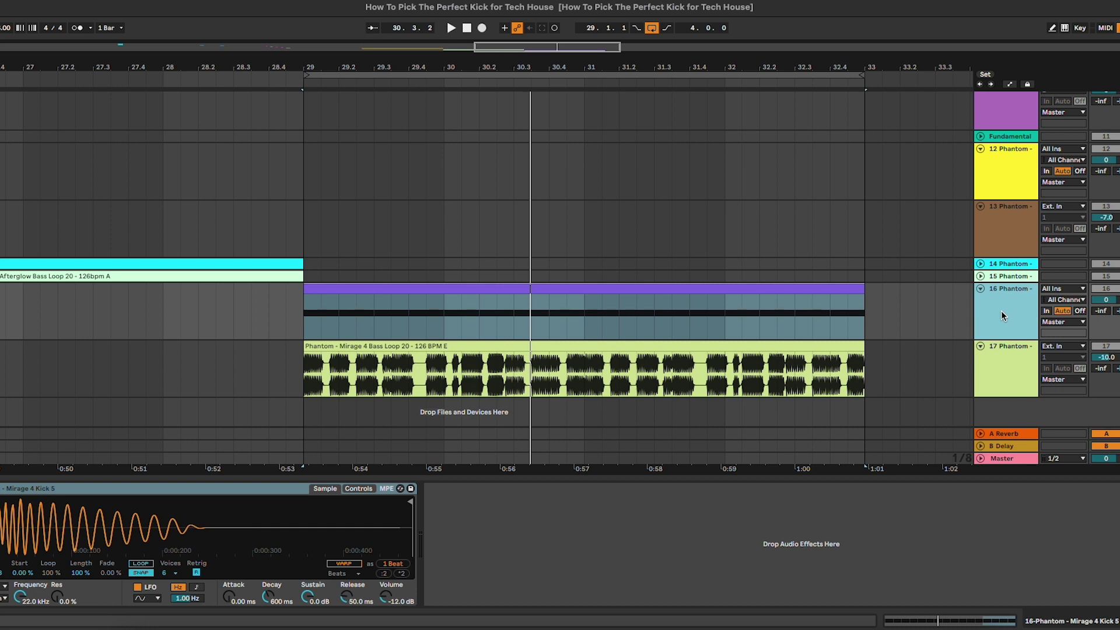
key("space")
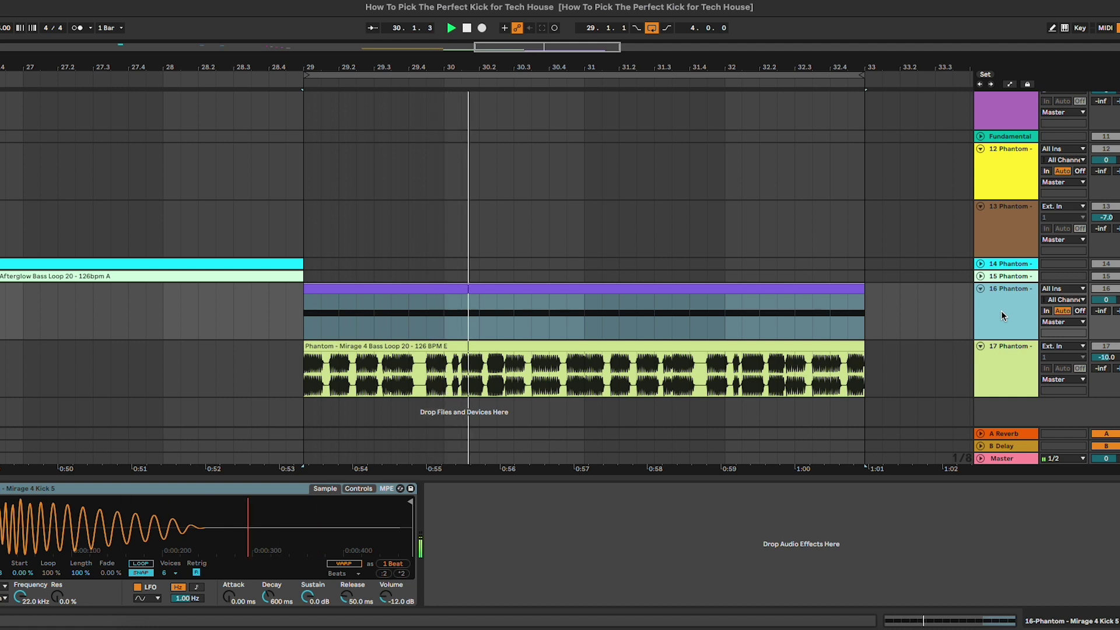
key("space")
Fold tracks 16 and 17, and select the Isolate bass track 13
left_click(906, 311)
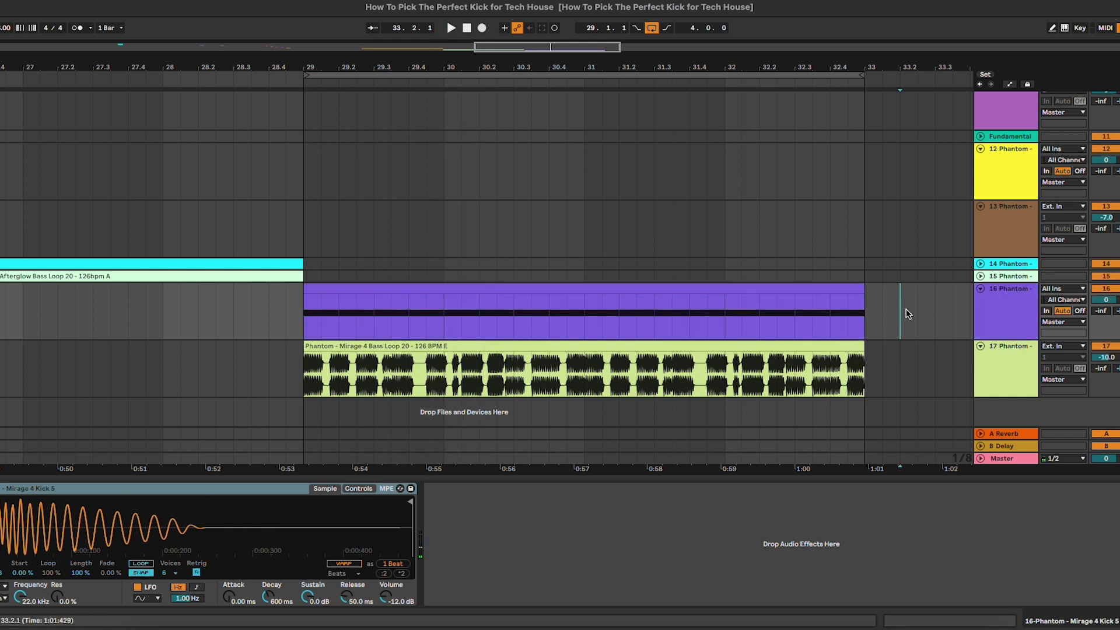
left_click(749, 367)
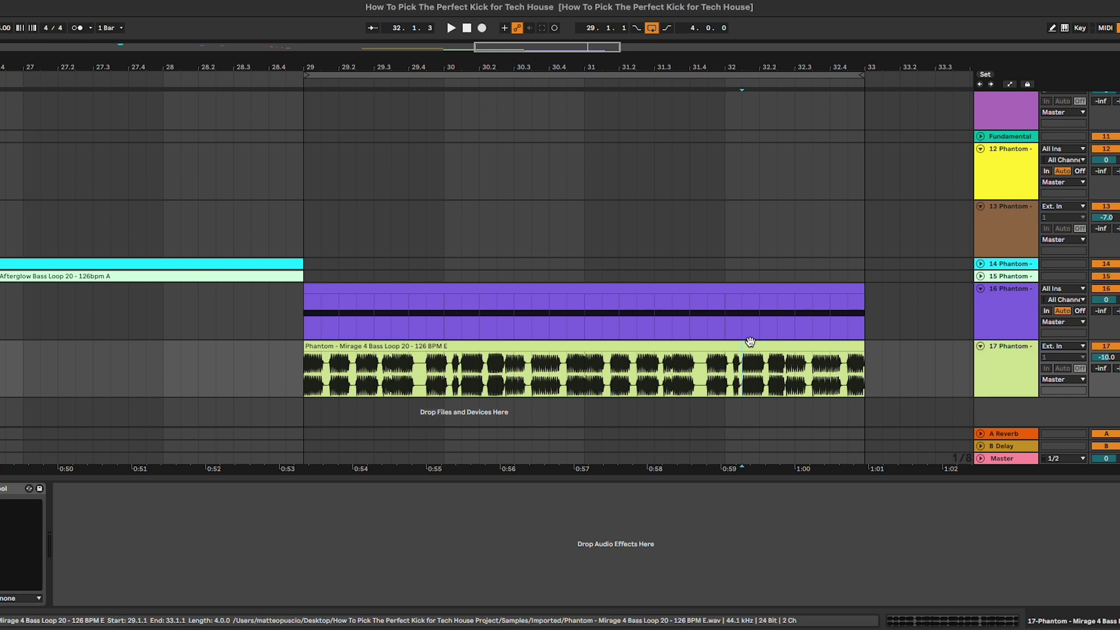
key("minus")
key("minus")
key("minus")
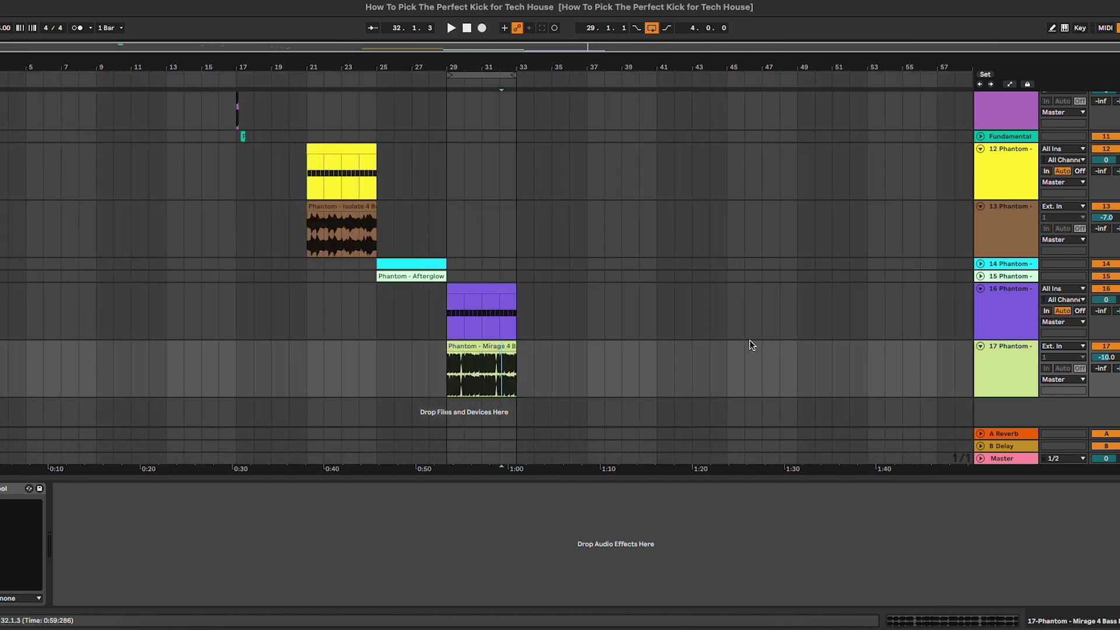
left_click(980, 311)
left_click(993, 357, "shift")
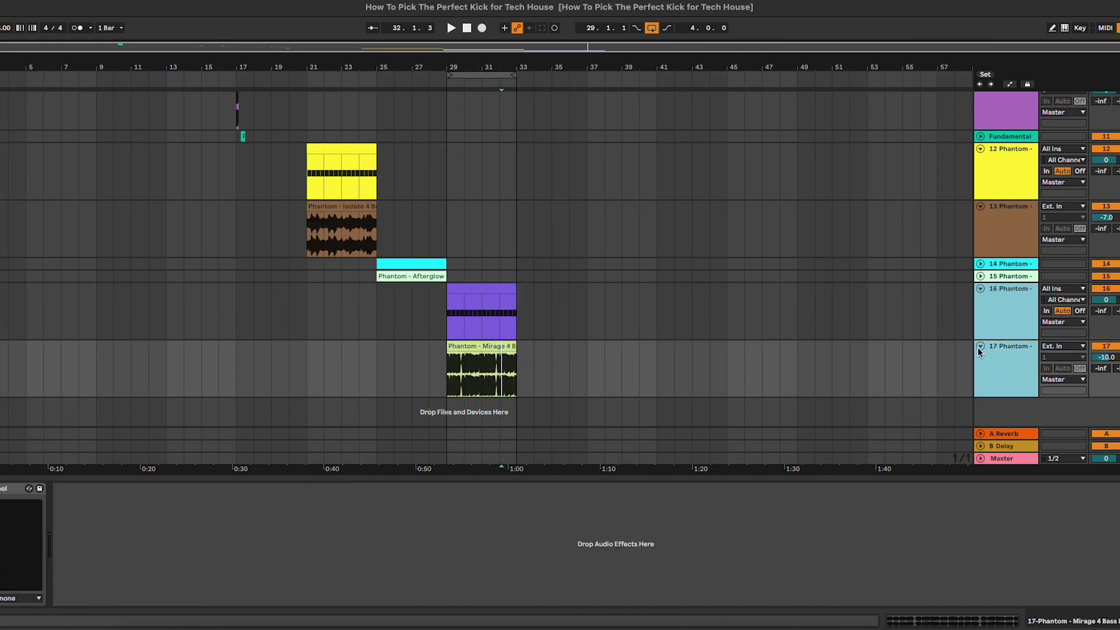
left_click(980, 347)
left_click(995, 240)
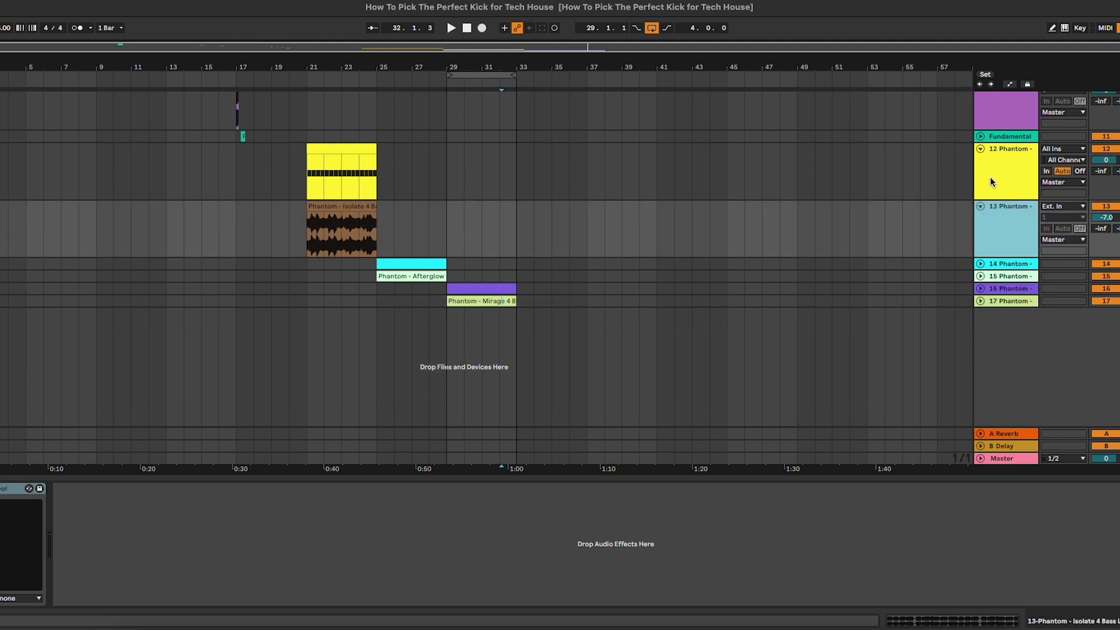